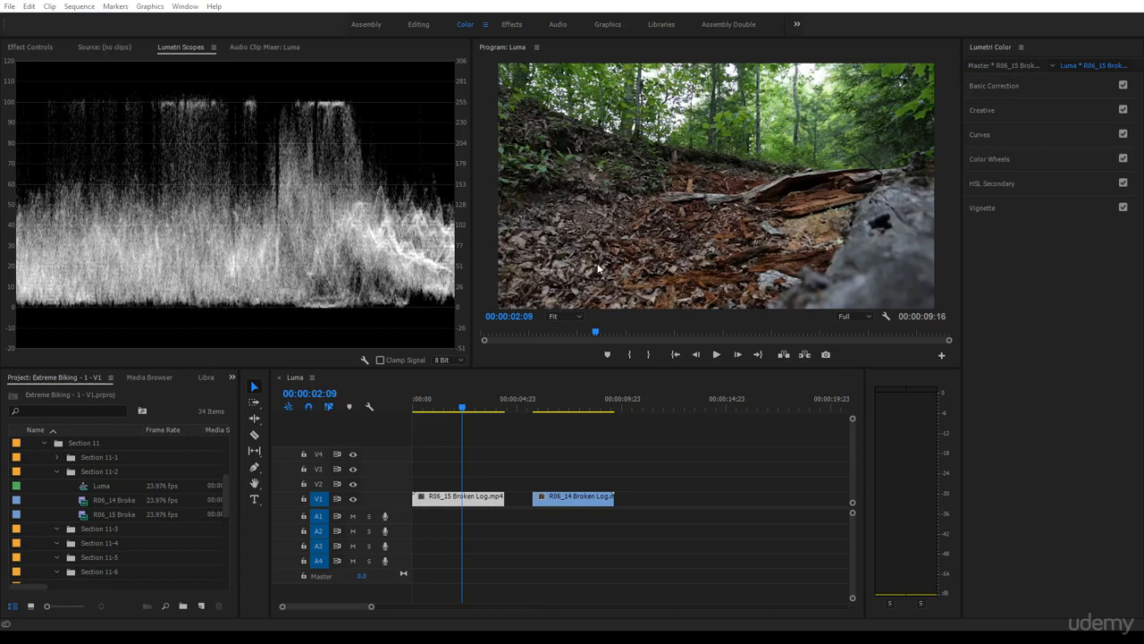
# - Save the project and expand the Tone settings in the Lumetri Basic Correction section for the R06_15 clip
pyautogui.click(455, 428)
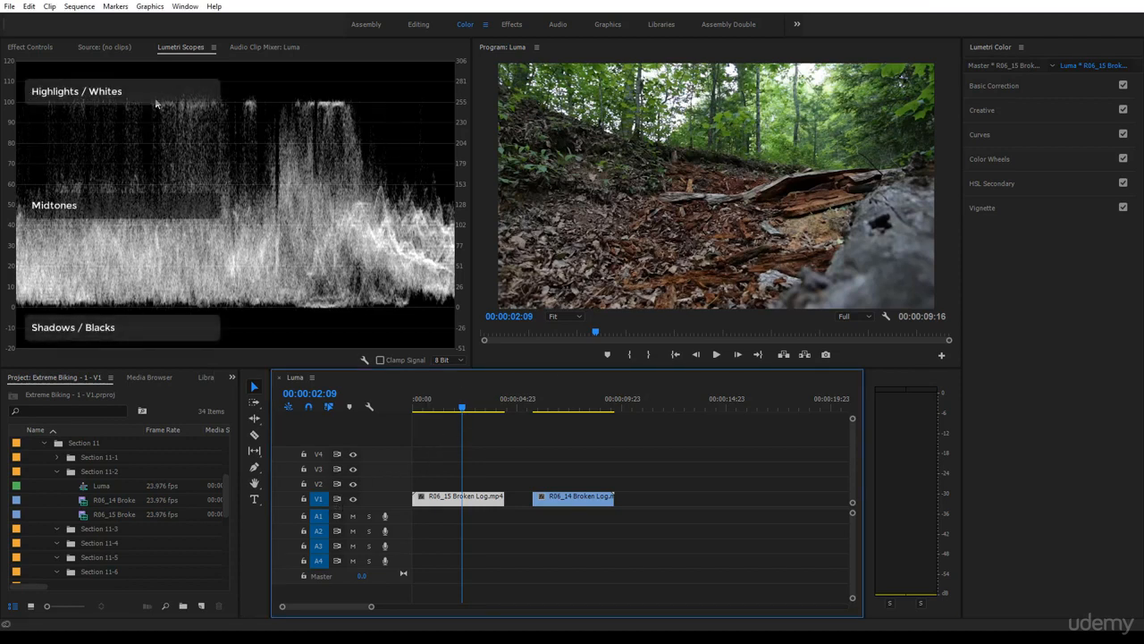
pyautogui.hotkey('ctrl', 's')
pyautogui.click(984, 85)
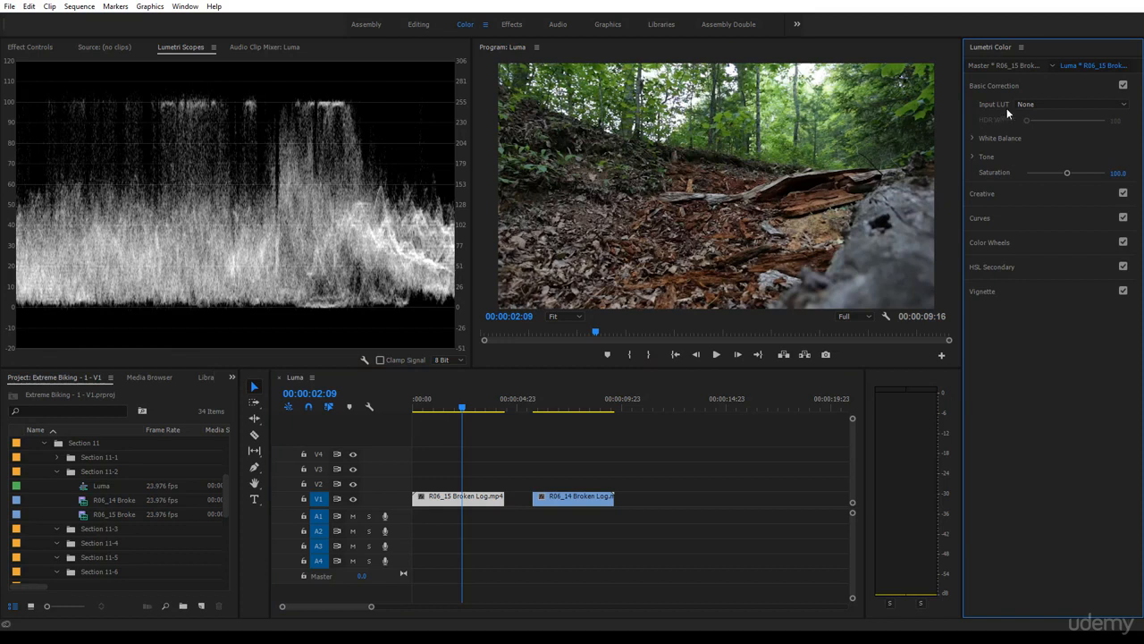
pyautogui.click(974, 157)
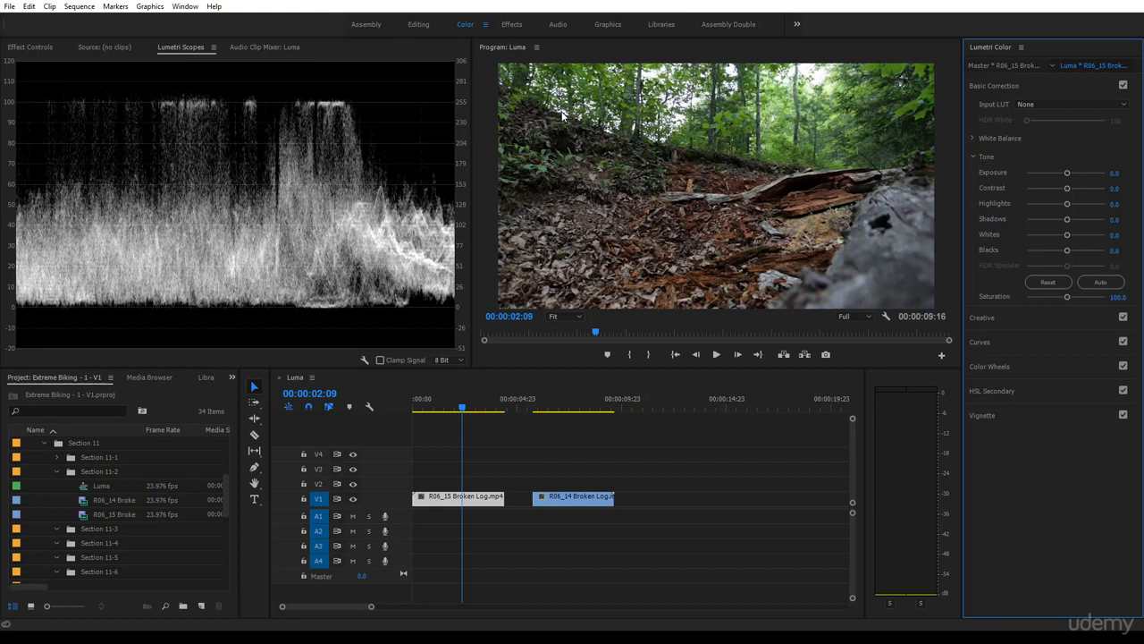
# - Add Lumetri Color to the R06_15 clip by touching Exposure, delete the effect from the clip and return to the Lumetri Scopes
pyautogui.click(32, 46)
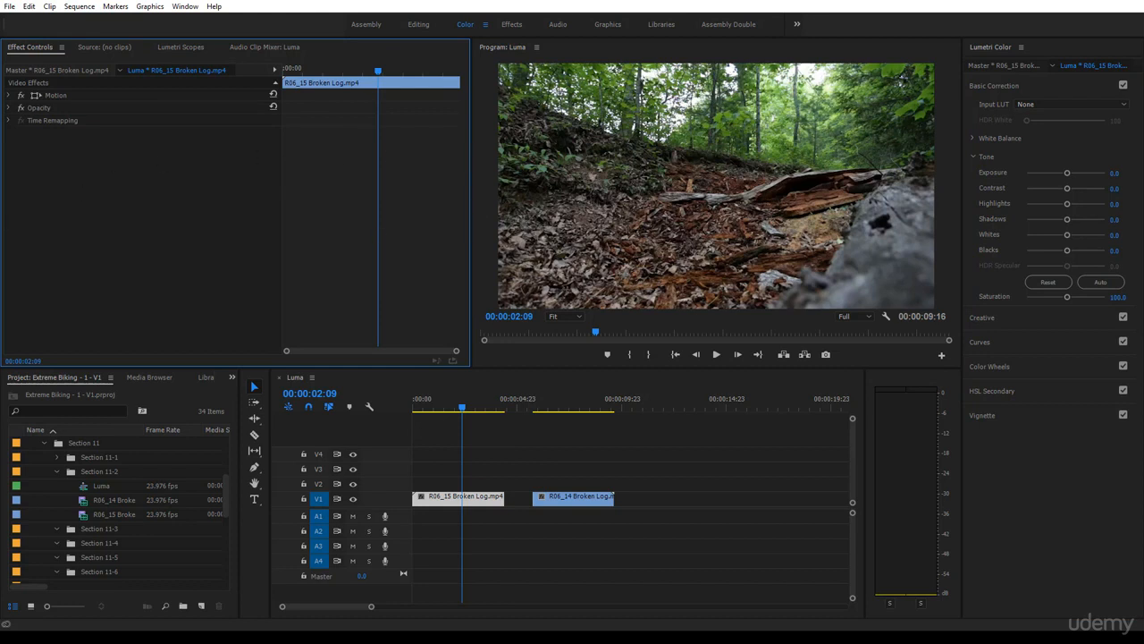
pyautogui.click(1068, 173)
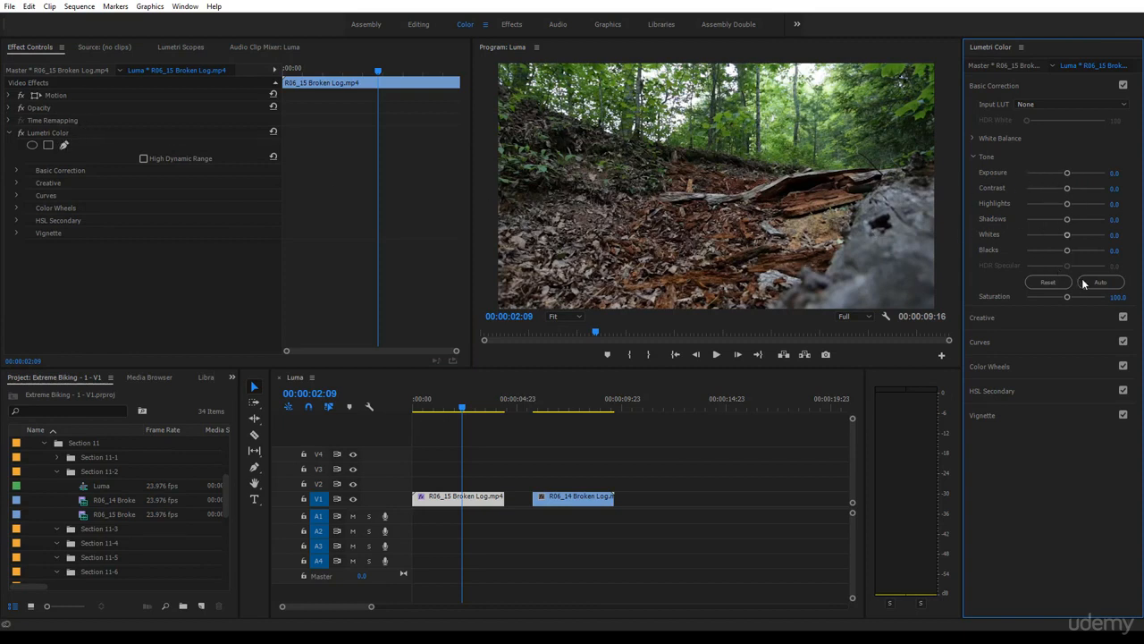
pyautogui.click(1050, 281)
pyautogui.click(34, 135)
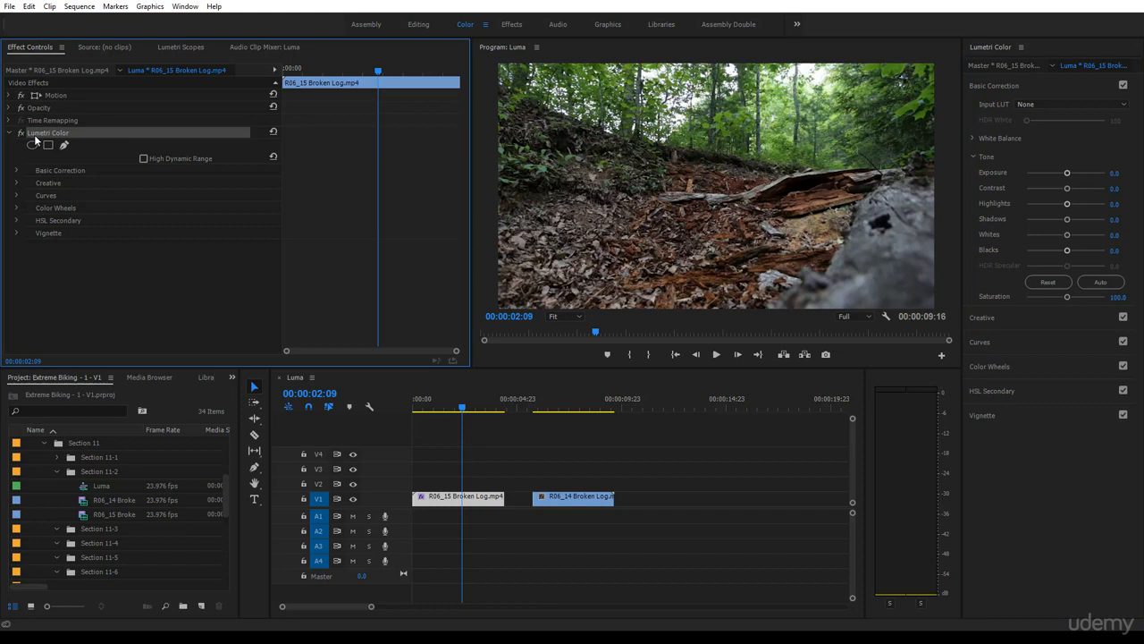
pyautogui.press('Delete')
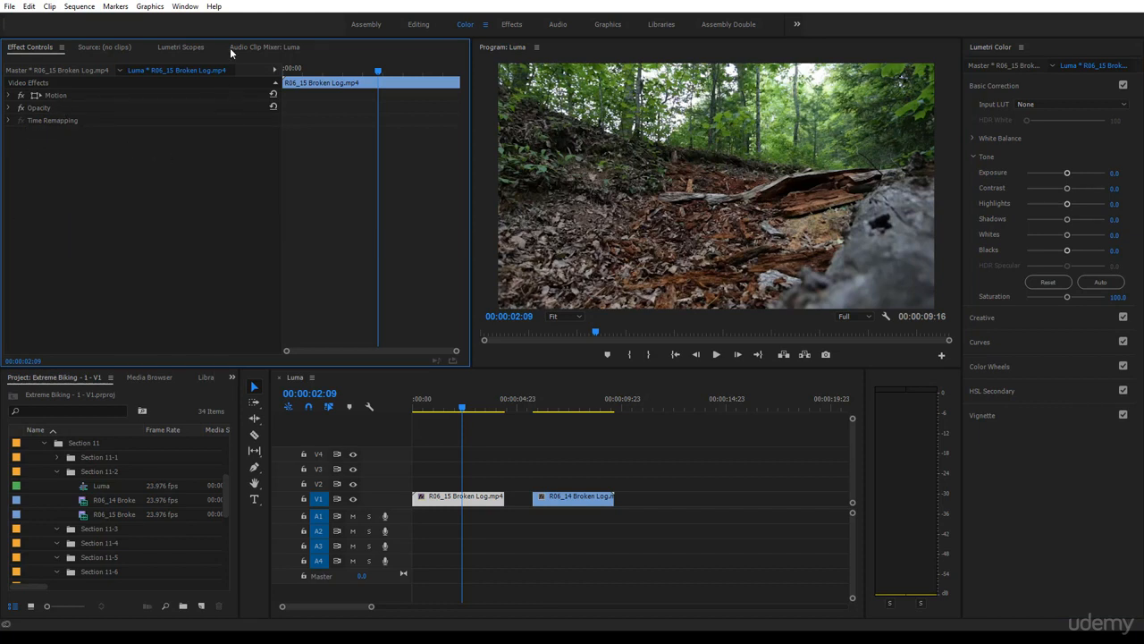
pyautogui.click(192, 47)
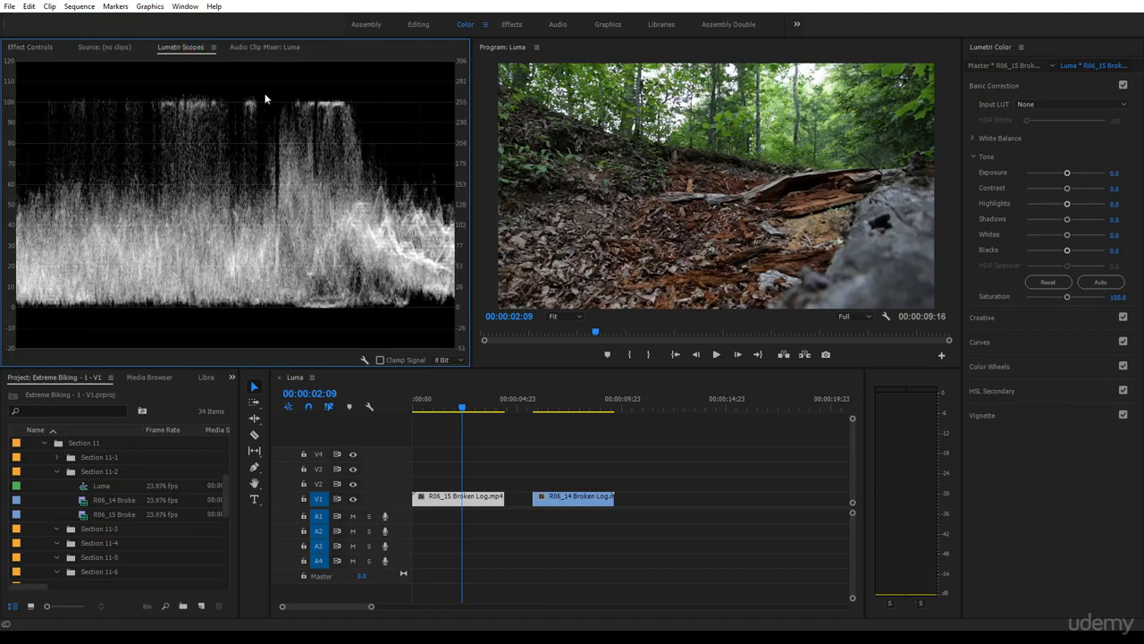
# - Test the R06_15 clip's Exposure at 5.0 and at -5.0 against the waveform and reset it to its default
pyautogui.click(1066, 173)
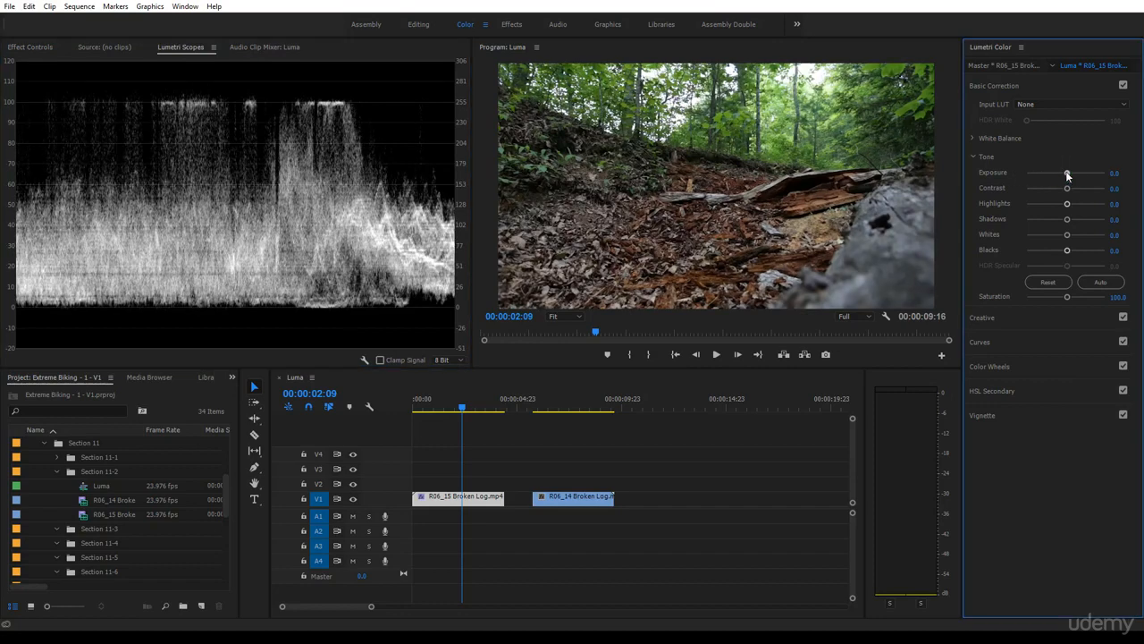
pyautogui.moveTo(1067, 173); pyautogui.dragTo(1105, 172)
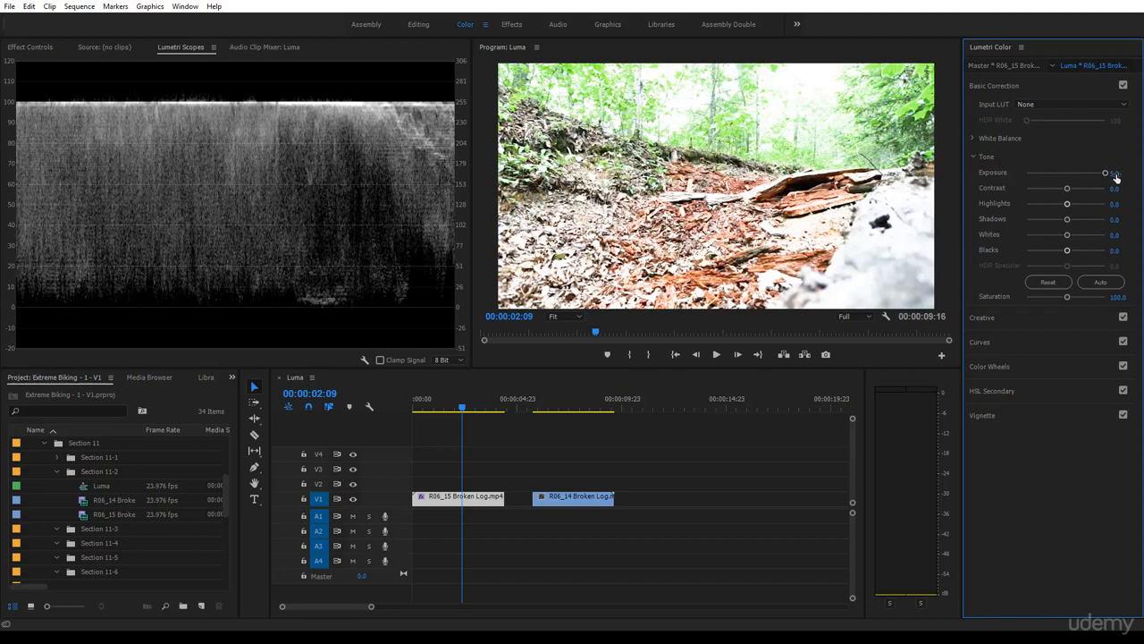
pyautogui.moveTo(1118, 172); pyautogui.dragTo(1065, 175)
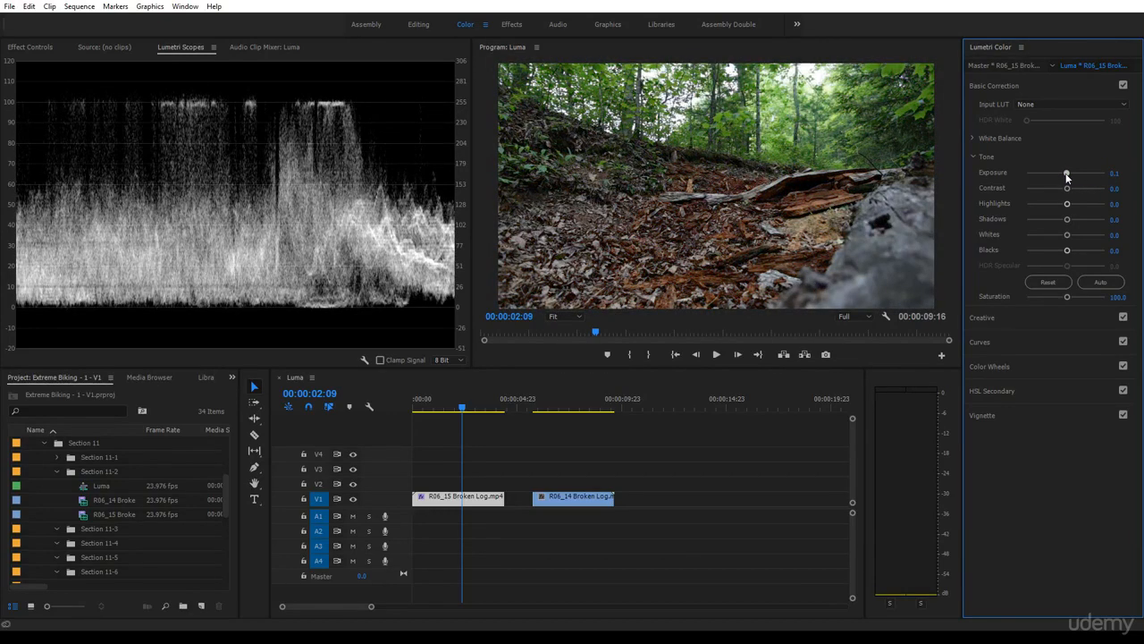
pyautogui.moveTo(1066, 175); pyautogui.dragTo(1053, 176)
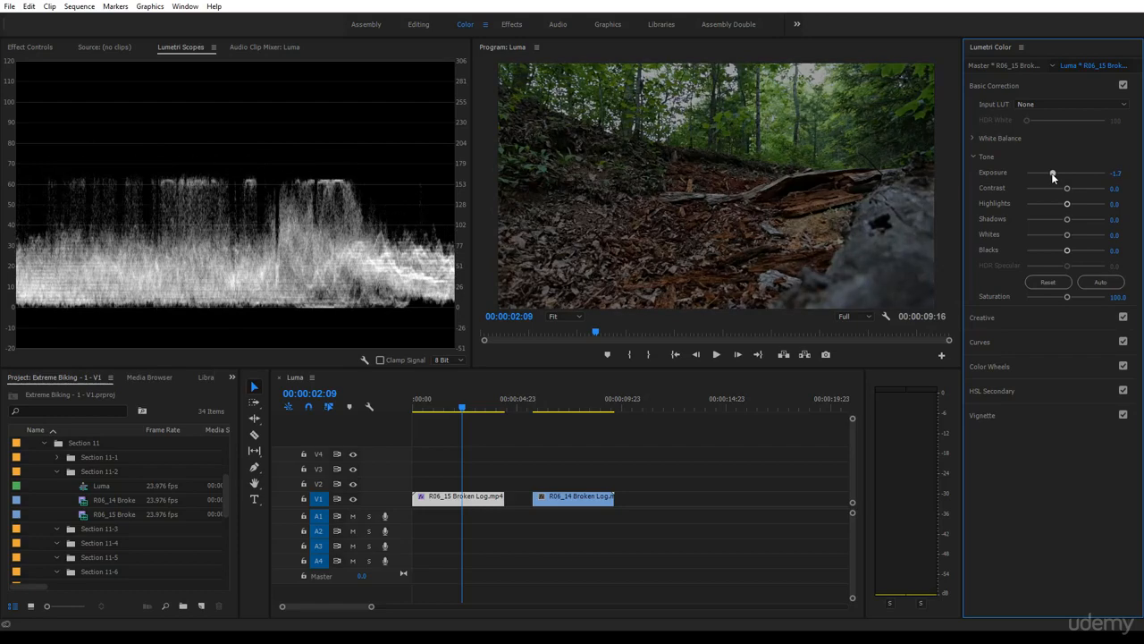
pyautogui.moveTo(1052, 174); pyautogui.dragTo(1020, 181)
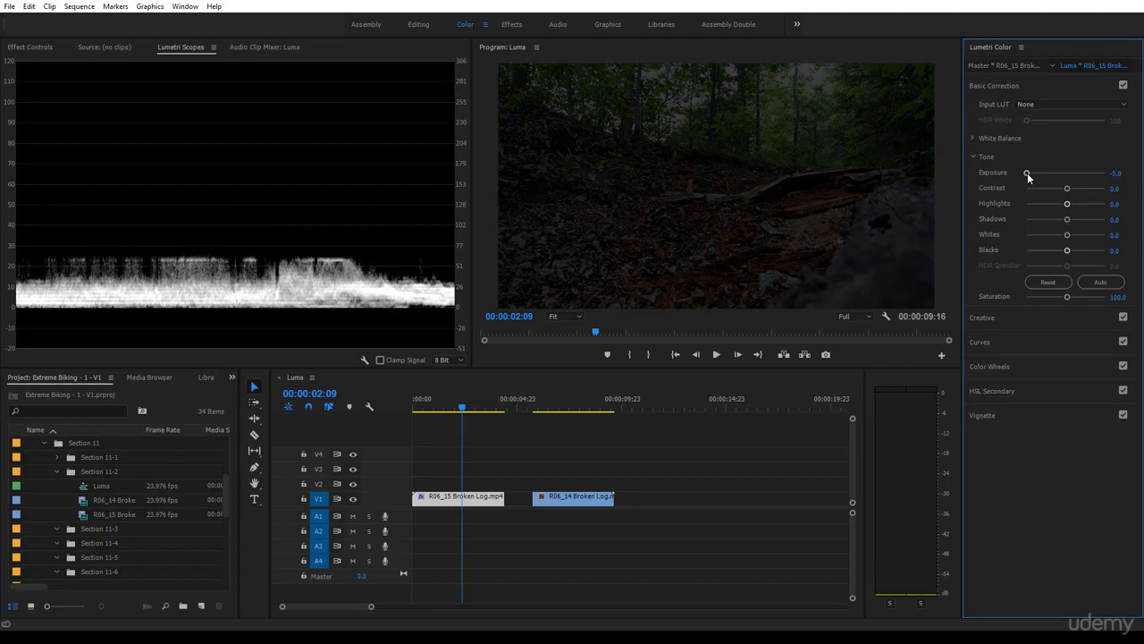
pyautogui.doubleClick(1028, 177)
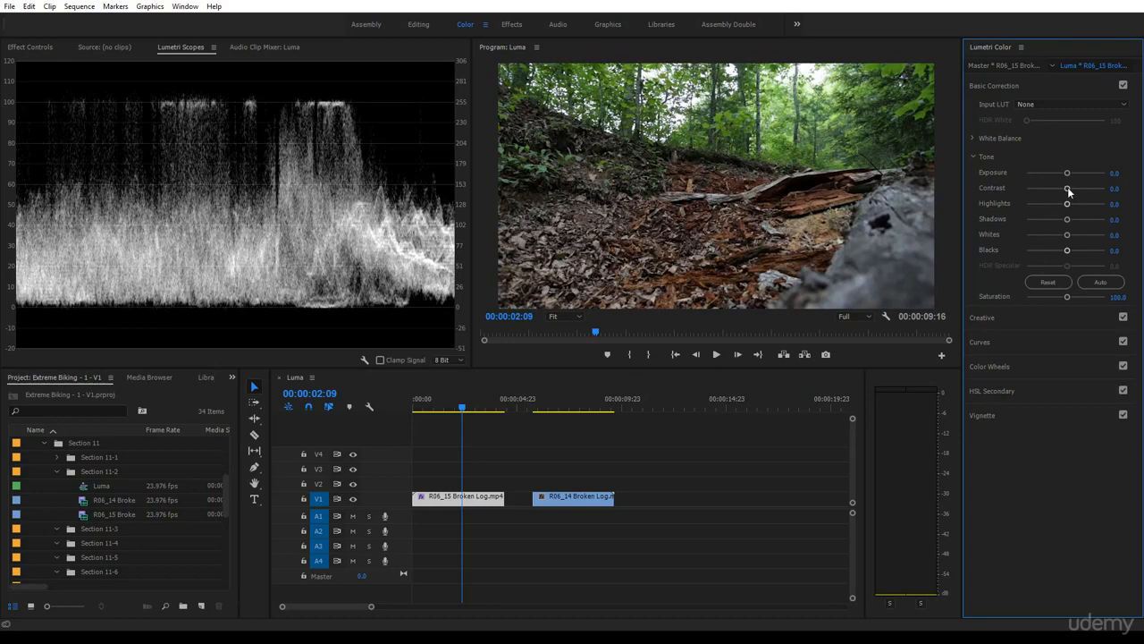
# - Test the clip's Contrast at 100 and at -100 against the waveform and reset it to its default
pyautogui.moveTo(1069, 190); pyautogui.dragTo(1124, 198)
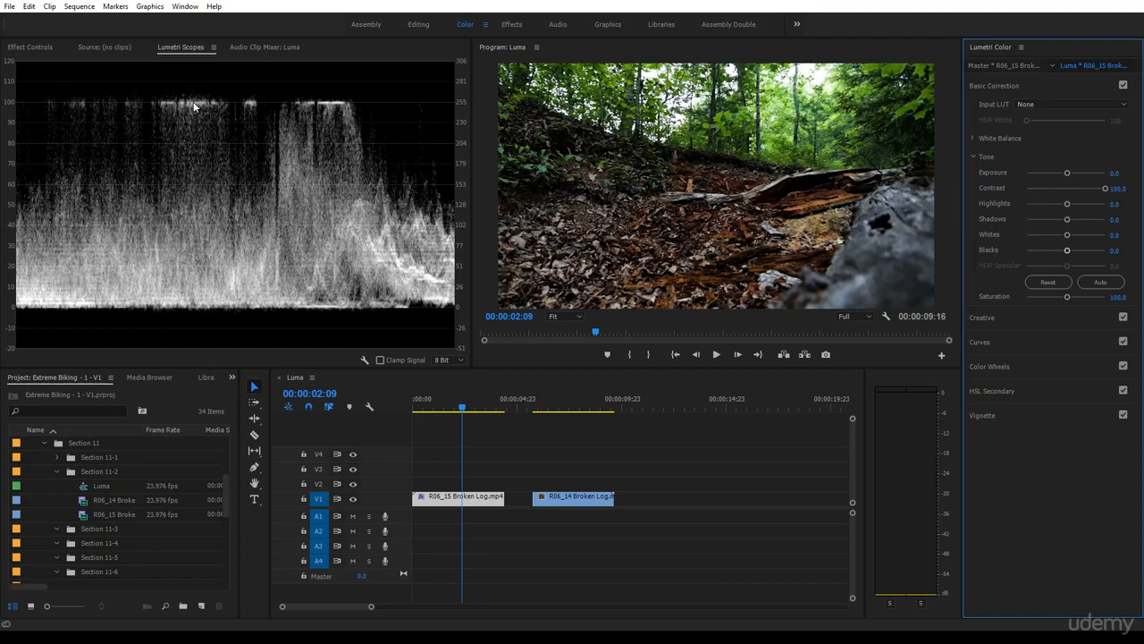
pyautogui.click(1106, 188)
pyautogui.moveTo(1107, 189); pyautogui.dragTo(1010, 190)
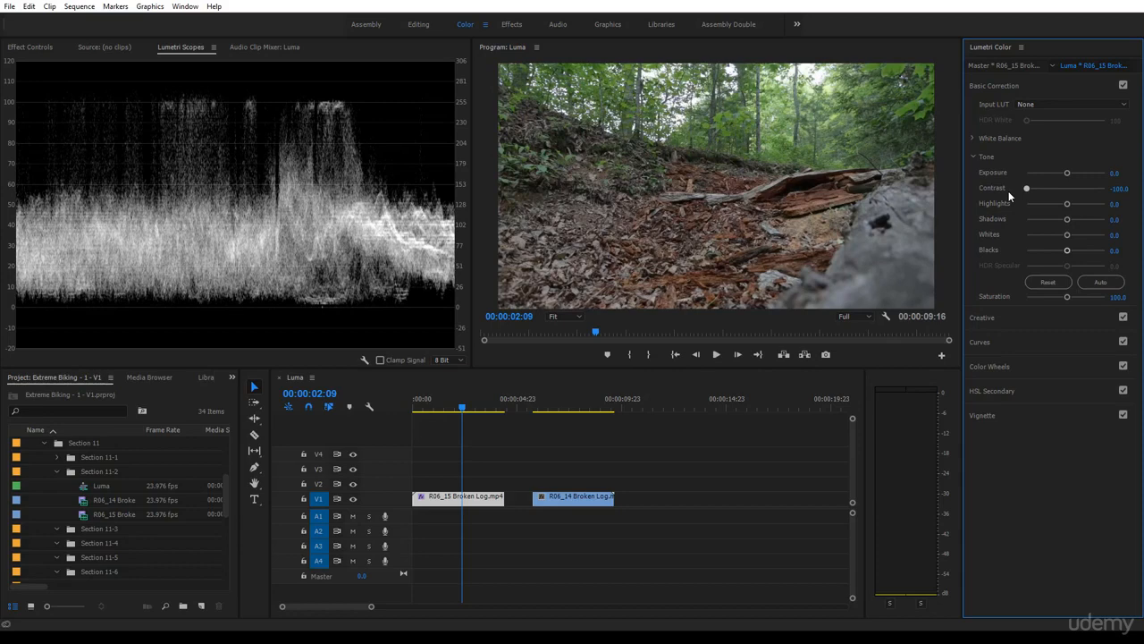
pyautogui.moveTo(1026, 188)
pyautogui.mouseDown()
pyautogui.moveTo(1130, 201)
pyautogui.moveTo(1017, 199)
pyautogui.mouseUp()
pyautogui.doubleClick(989, 187)
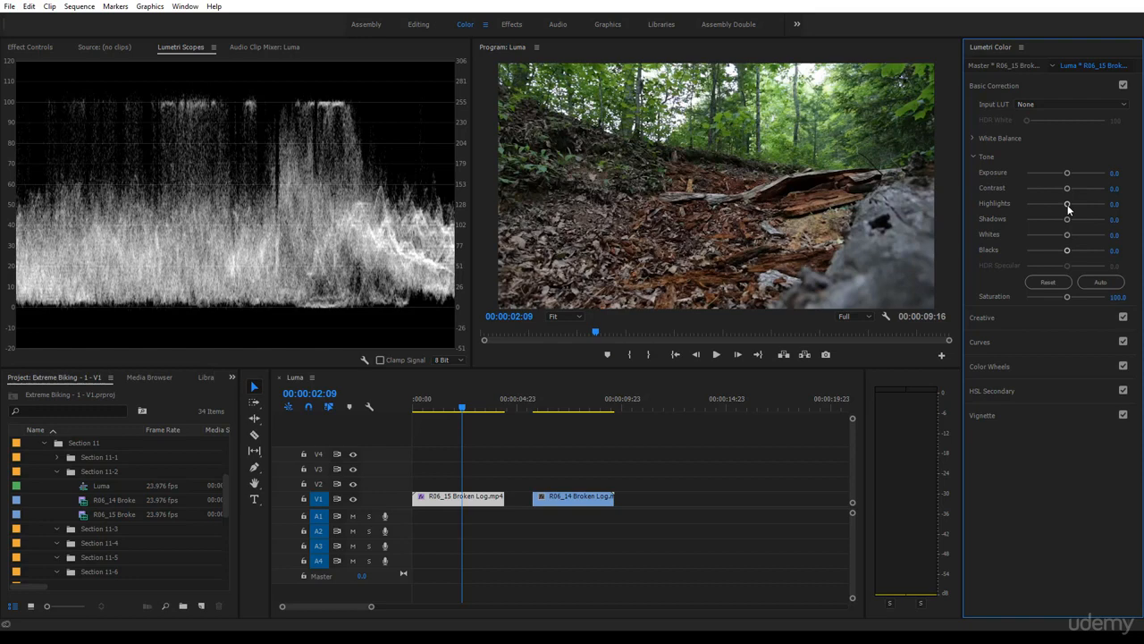
# - Test the clip's Highlights at 100 and at -100 and reset them to their default
pyautogui.moveTo(1068, 204); pyautogui.dragTo(1107, 204)
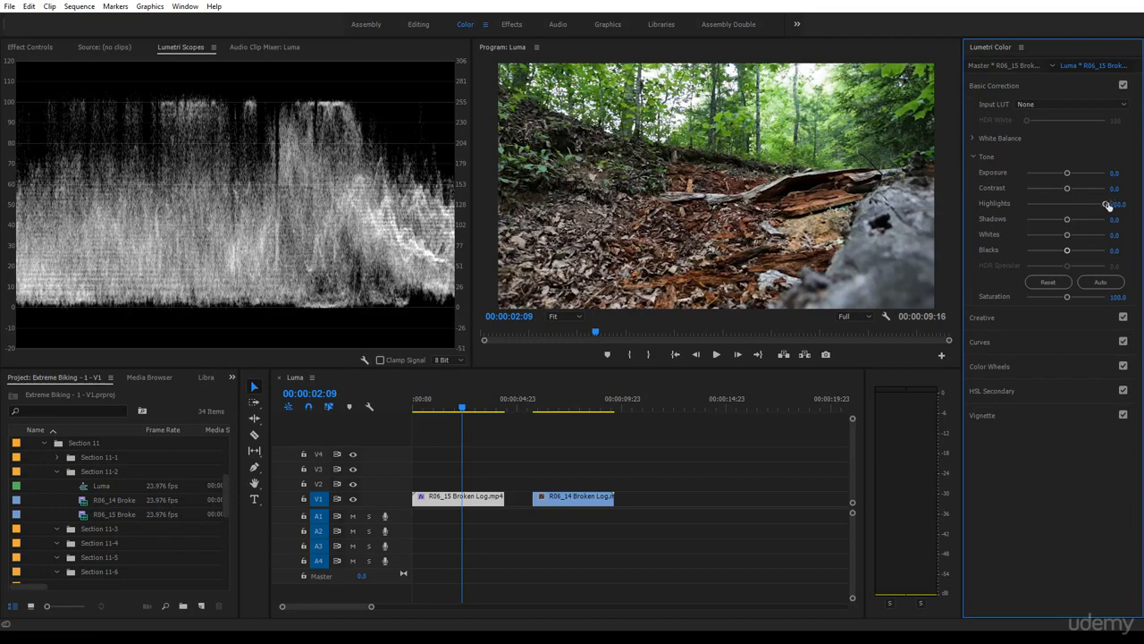
pyautogui.moveTo(1108, 205); pyautogui.dragTo(1020, 205)
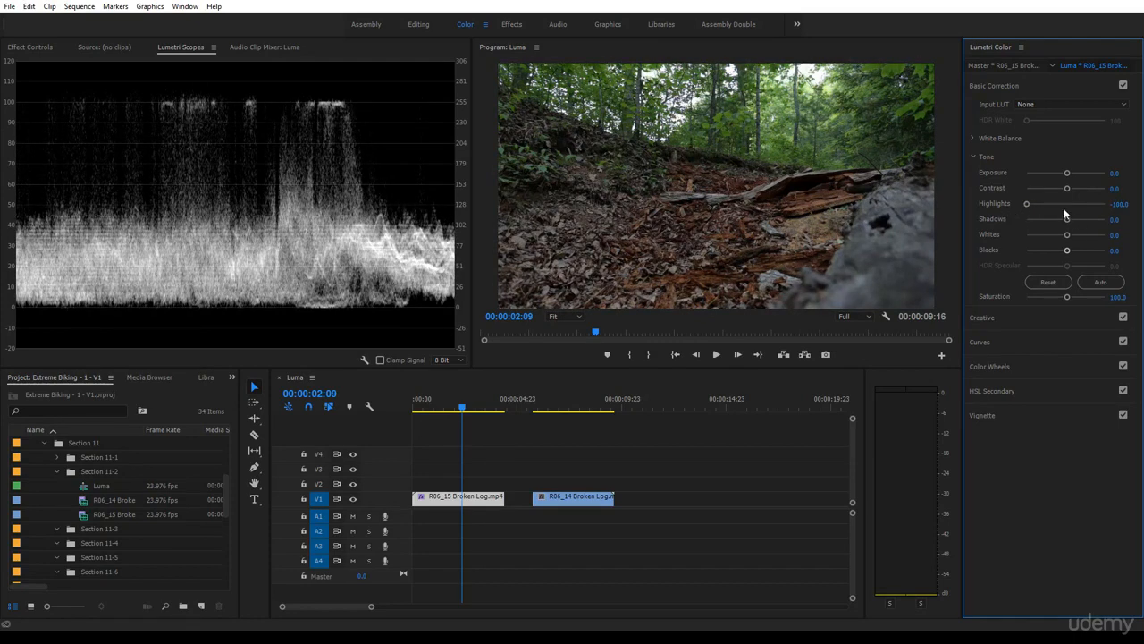
pyautogui.doubleClick(1026, 203)
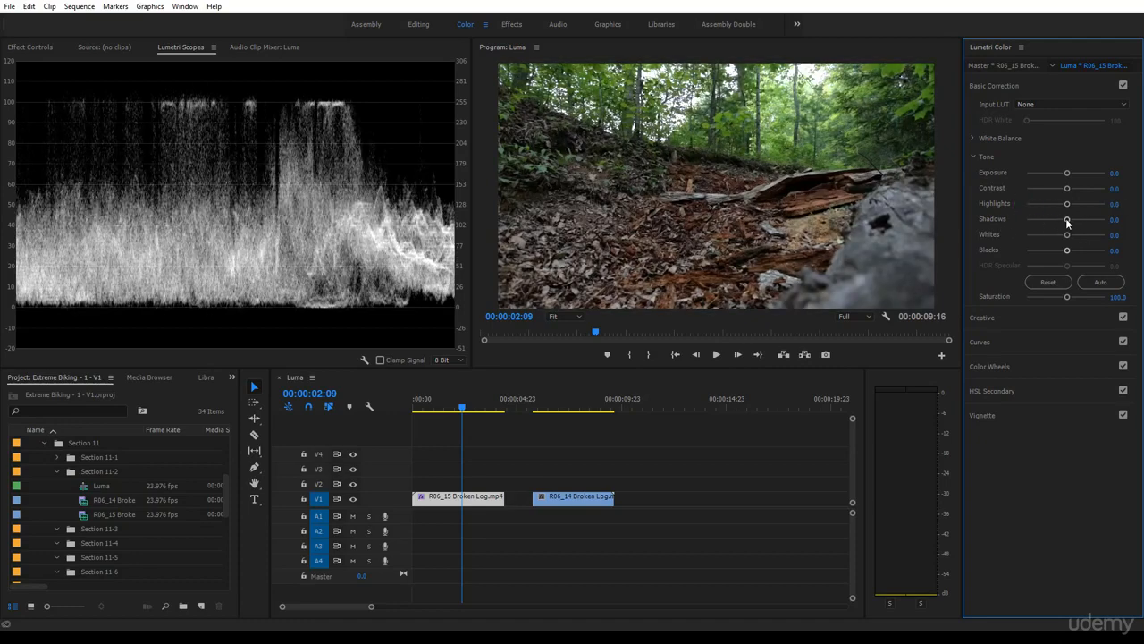
# - Test the clip's Shadows at 100 and at -100 and reset them to their default
pyautogui.moveTo(1065, 218); pyautogui.dragTo(1139, 224)
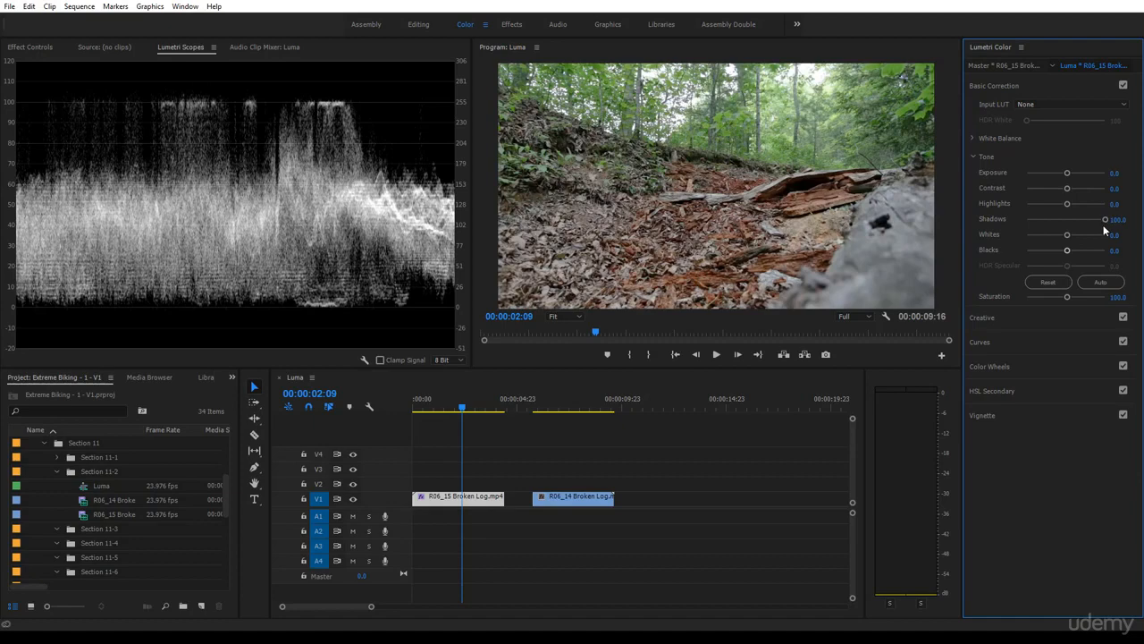
pyautogui.moveTo(1107, 220); pyautogui.dragTo(1020, 222)
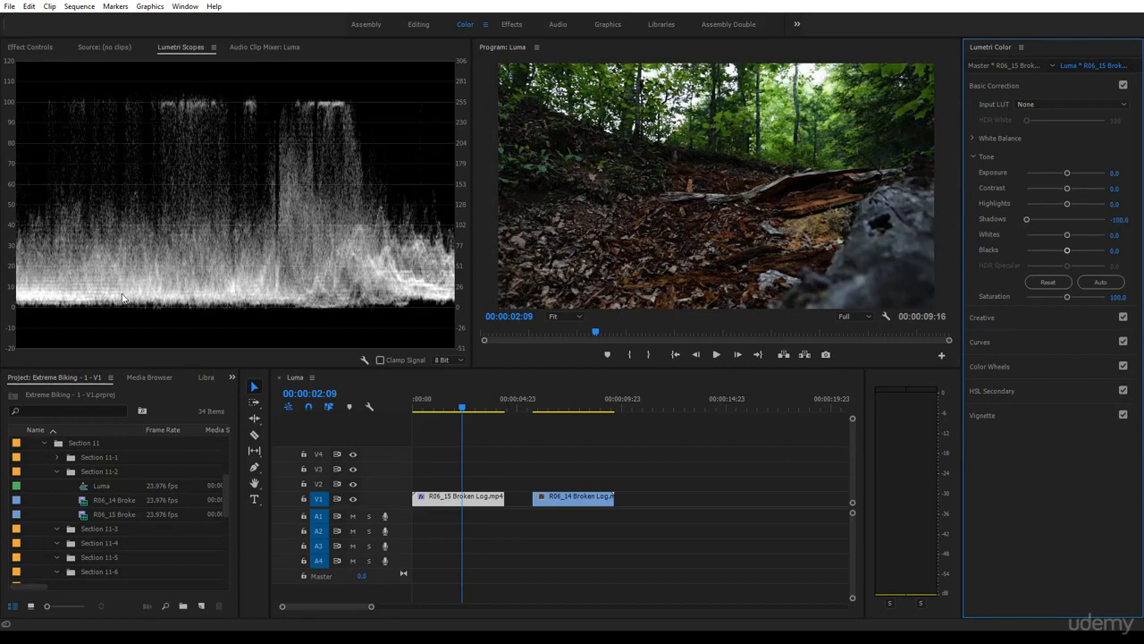
pyautogui.moveTo(1027, 220); pyautogui.dragTo(1031, 222)
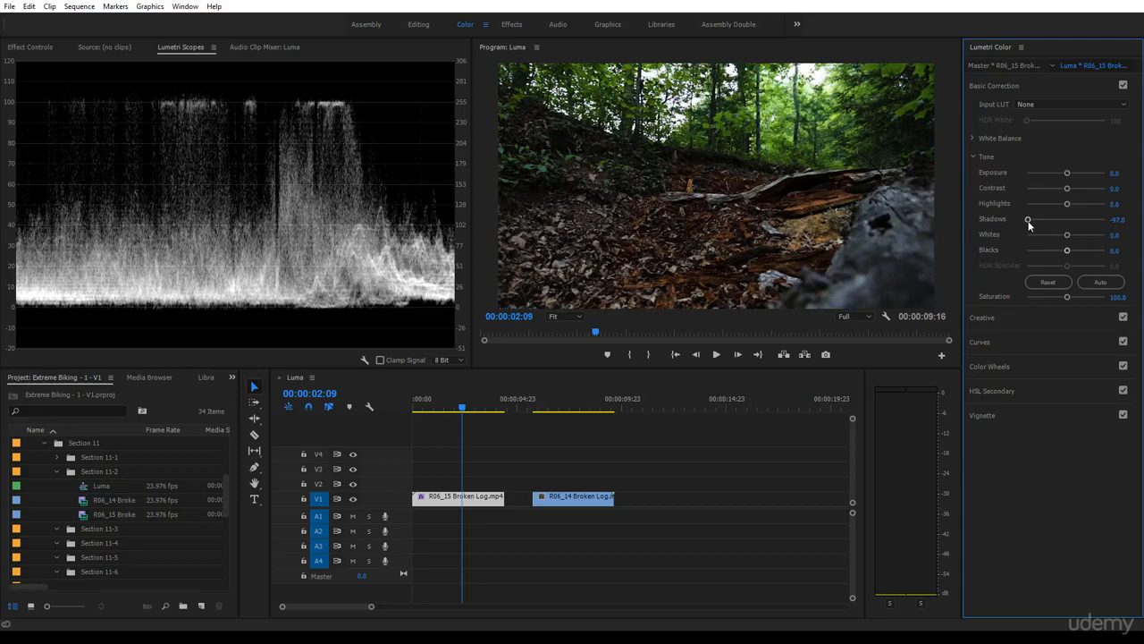
pyautogui.doubleClick(1028, 220)
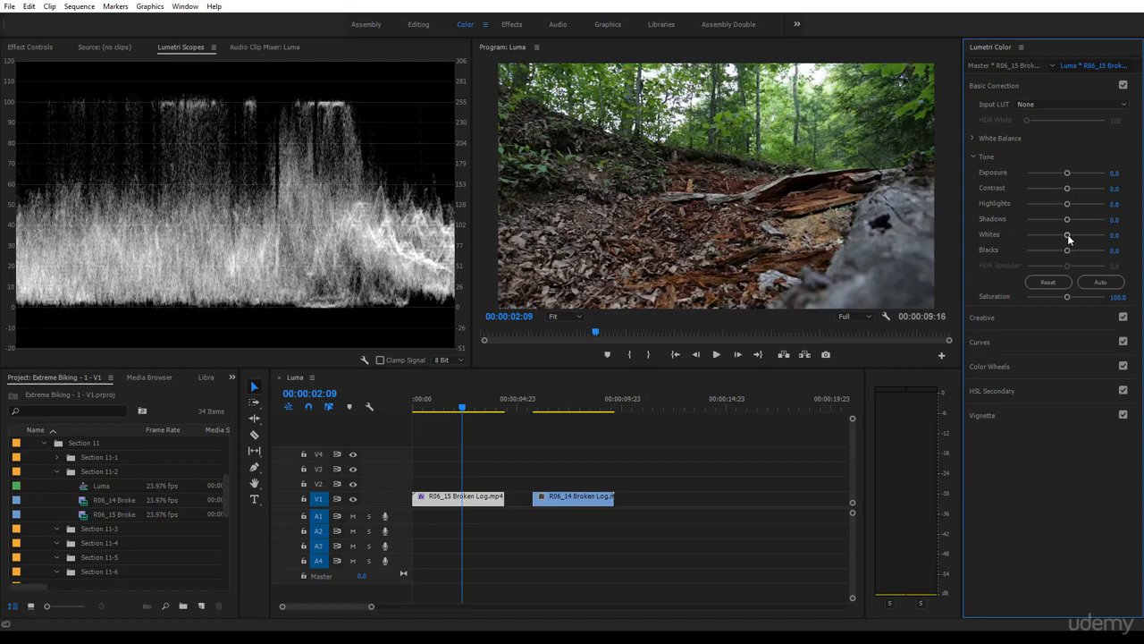
# - Test Whites and Highlights together at 100, reset Highlights and lower Whites to -100
pyautogui.moveTo(1068, 235); pyautogui.dragTo(1112, 234)
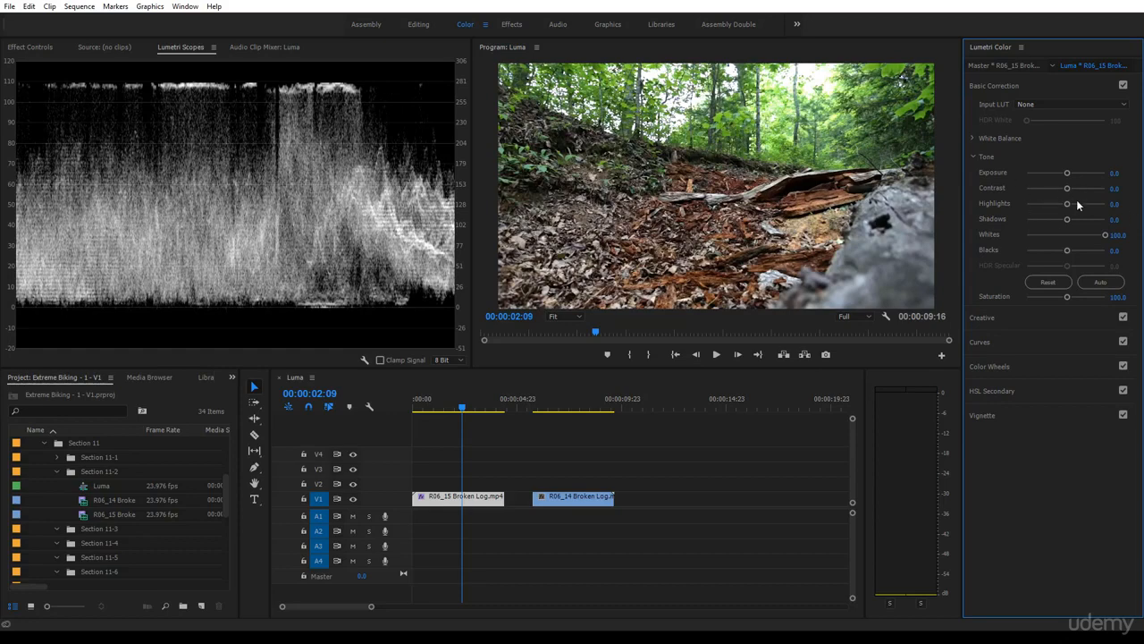
pyautogui.moveTo(1066, 205); pyautogui.dragTo(1111, 210)
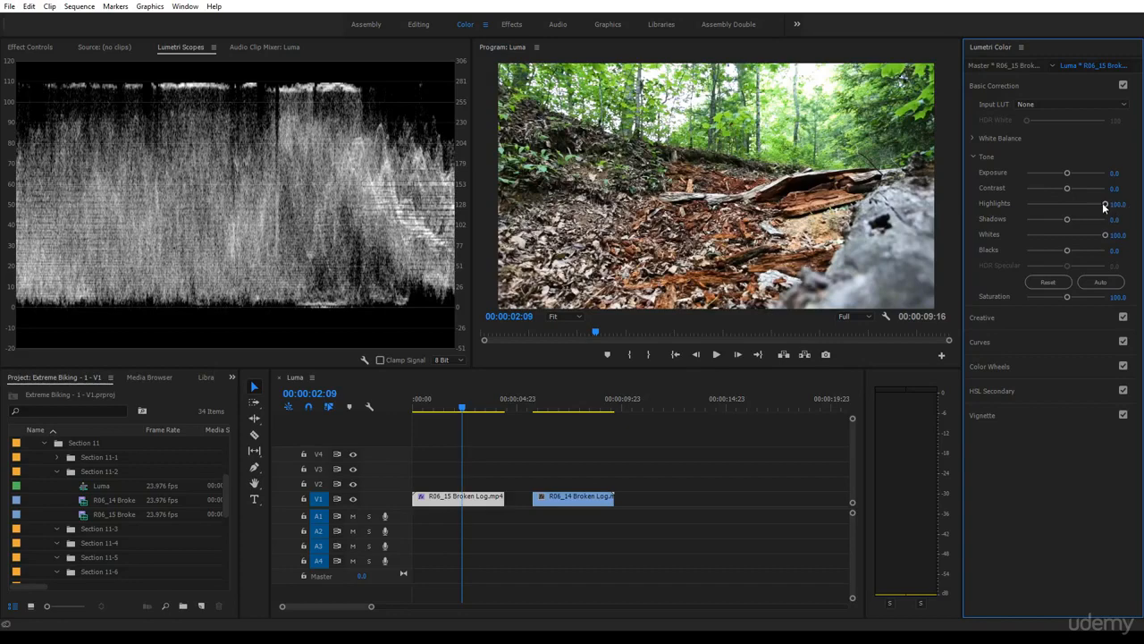
pyautogui.moveTo(1105, 205); pyautogui.dragTo(1018, 235)
pyautogui.doubleClick(1103, 205)
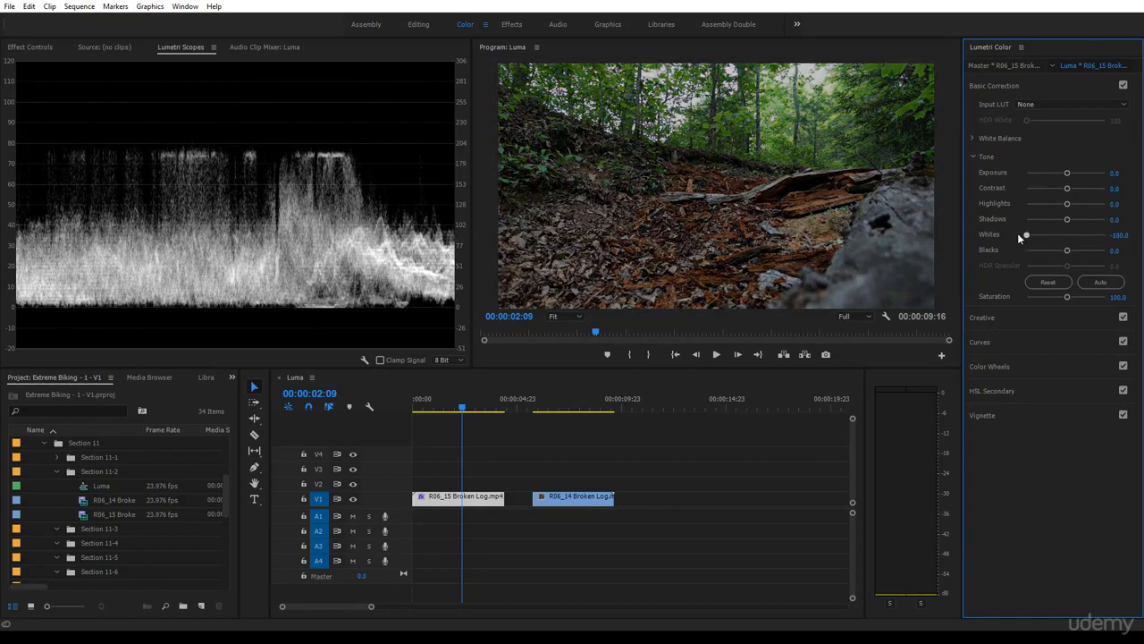
# - Test Whites at -150 combined with Highlights at -100 and reset both values to their defaults
pyautogui.click(1119, 235)
pyautogui.write('-150')
pyautogui.press('Return')
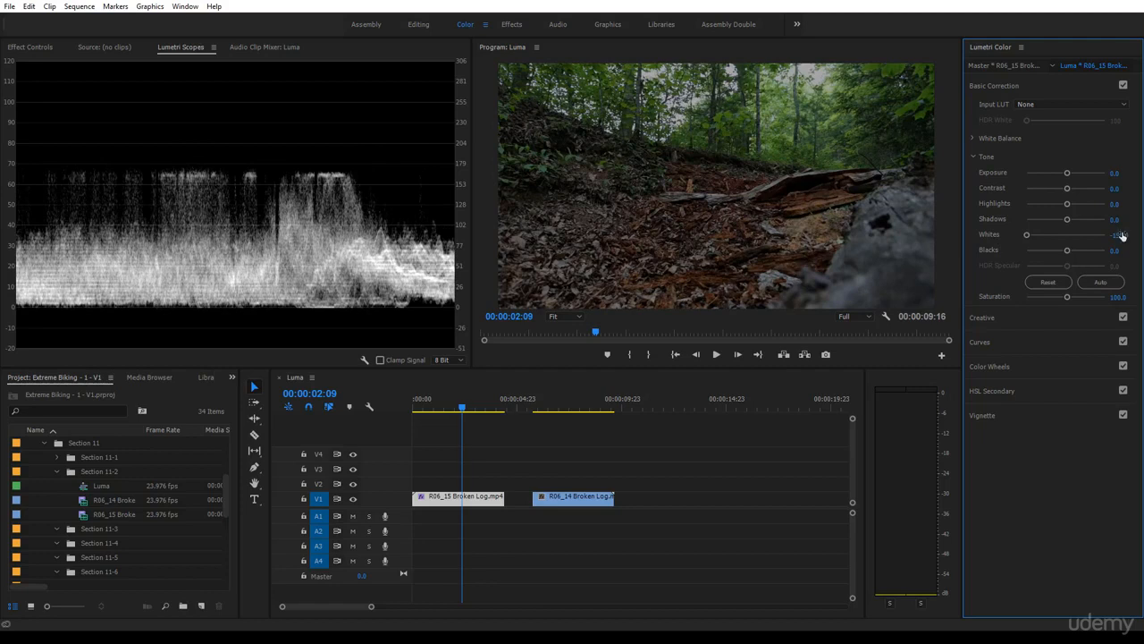
pyautogui.moveTo(1068, 205); pyautogui.dragTo(1017, 208)
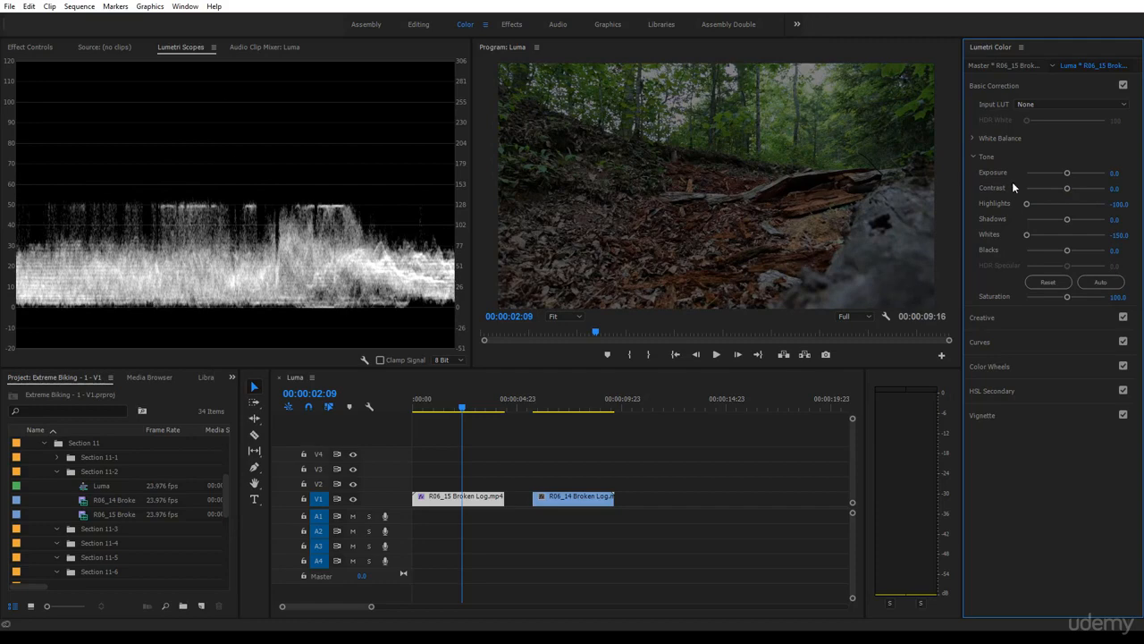
pyautogui.doubleClick(1027, 204)
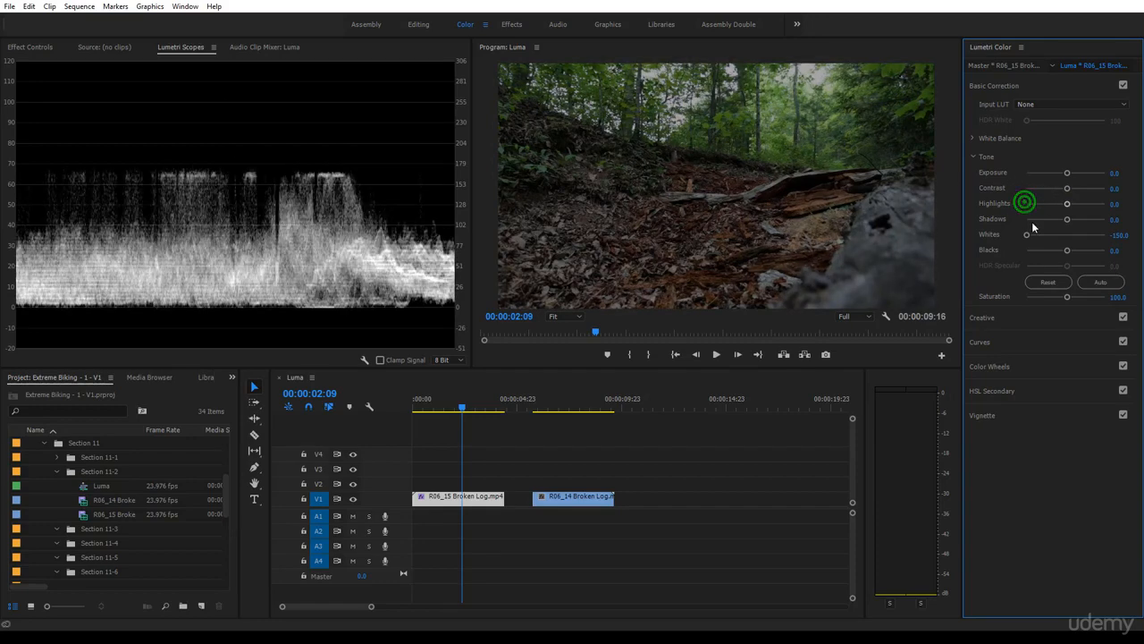
pyautogui.doubleClick(1027, 234)
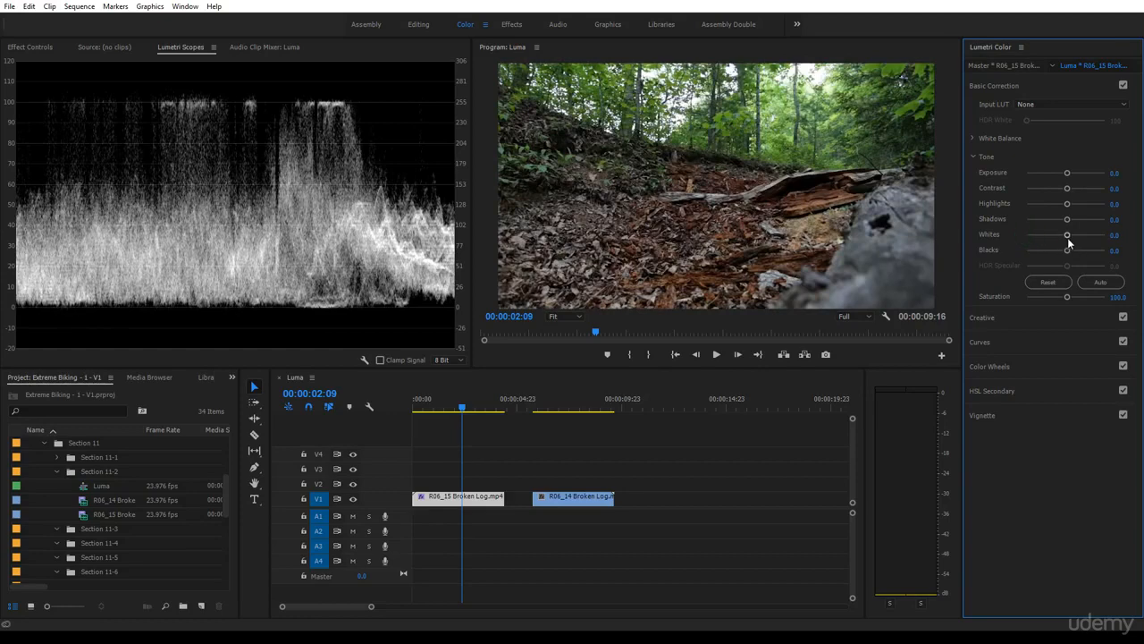
# - Test the clip's Blacks at -100 and reset all Tone values
pyautogui.moveTo(1067, 250); pyautogui.dragTo(1015, 254)
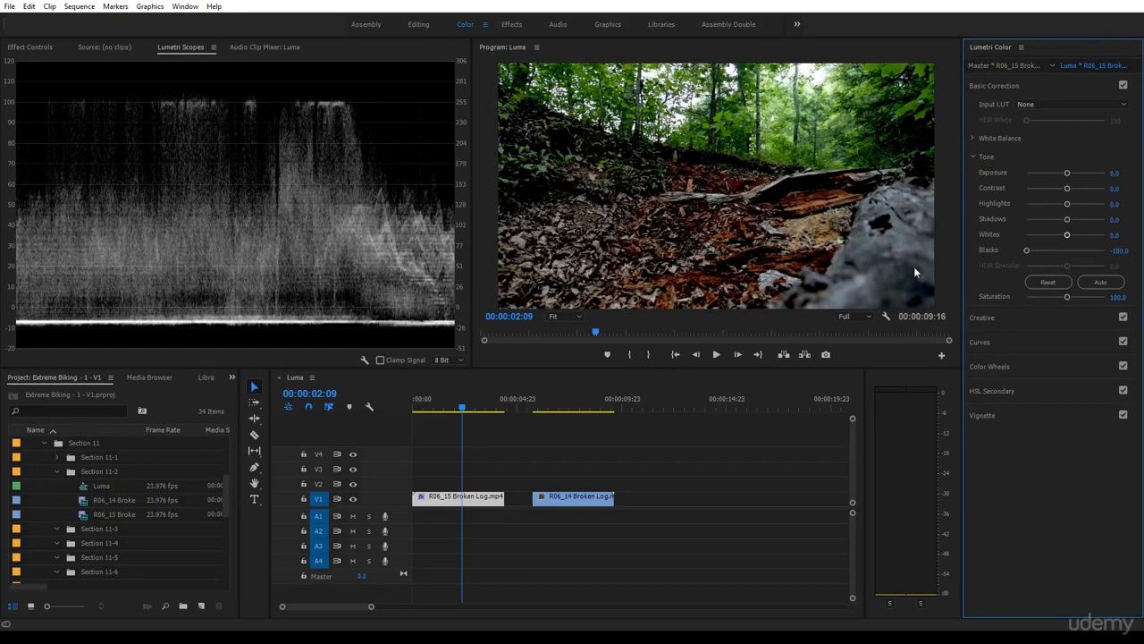
pyautogui.click(1048, 281)
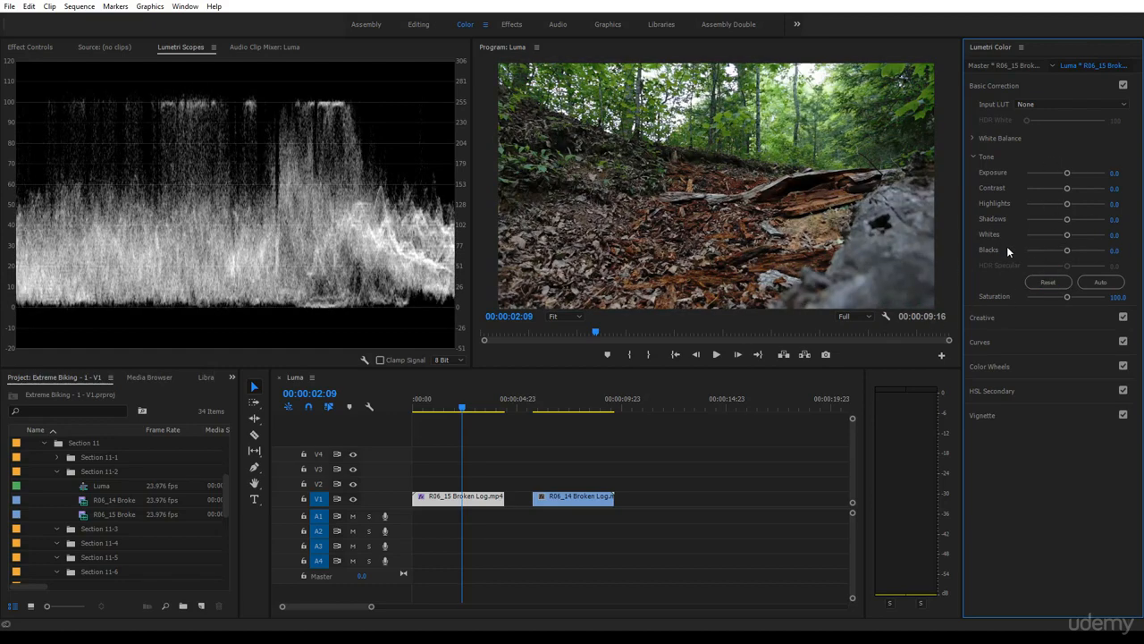
# - Apply the automatic tone correction to the R06_15 clip and set its Blacks to 0
pyautogui.click(1098, 284)
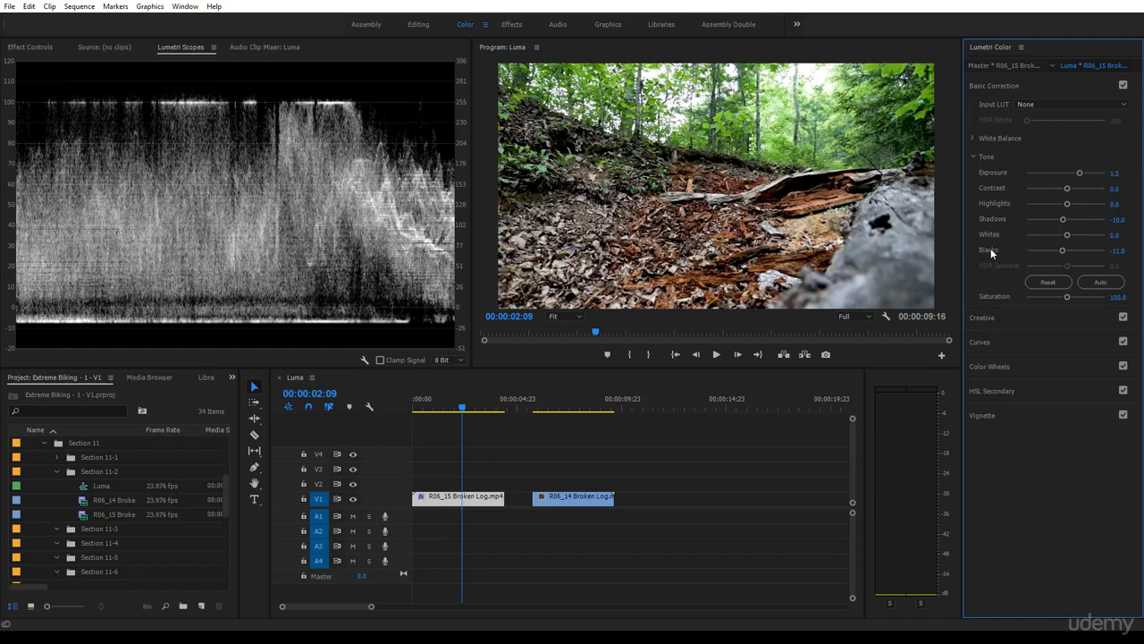
pyautogui.click(1116, 251)
pyautogui.write('0')
pyautogui.press('Return')
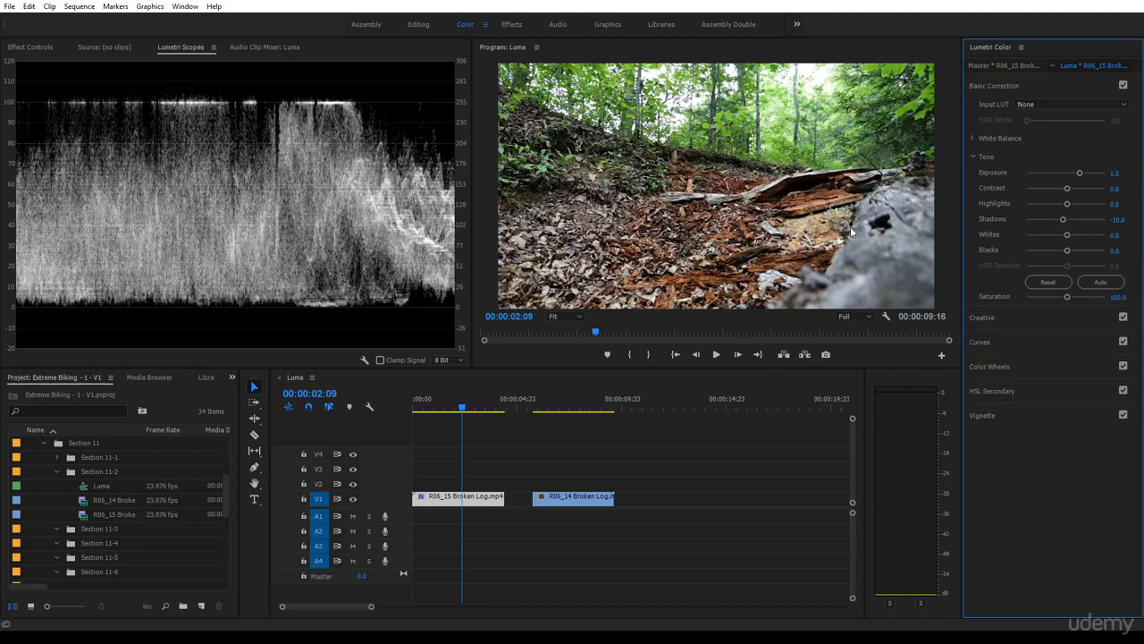
# - Set the R06_15 clip's Whites to 18.2 and its Shadows to -34.8
pyautogui.moveTo(1067, 234); pyautogui.dragTo(1072, 237)
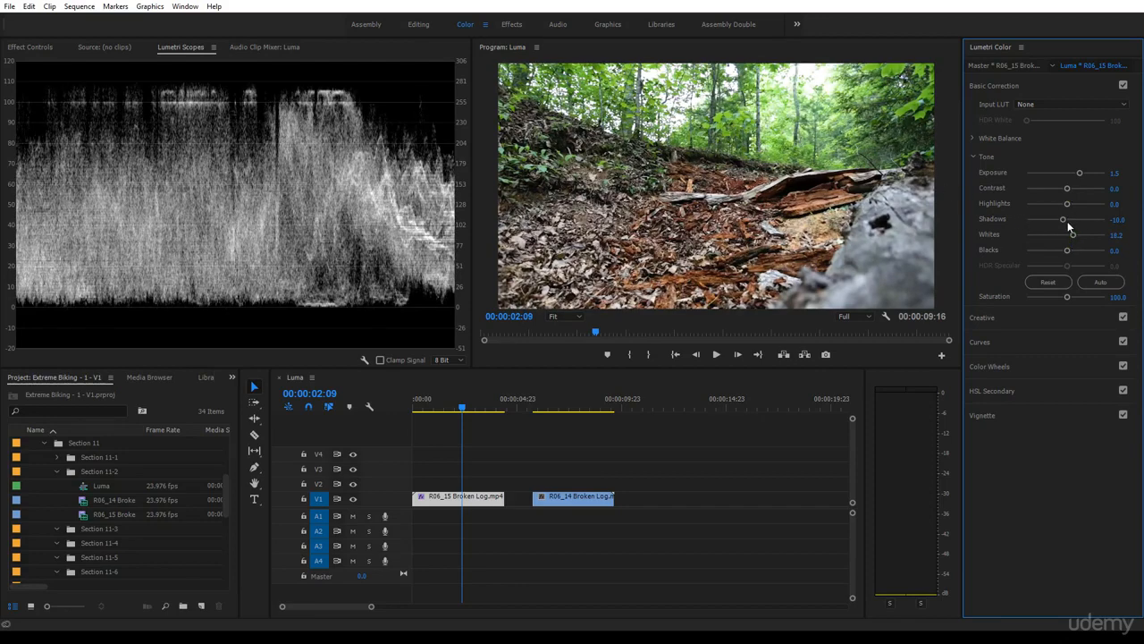
pyautogui.moveTo(1063, 219); pyautogui.dragTo(1052, 221)
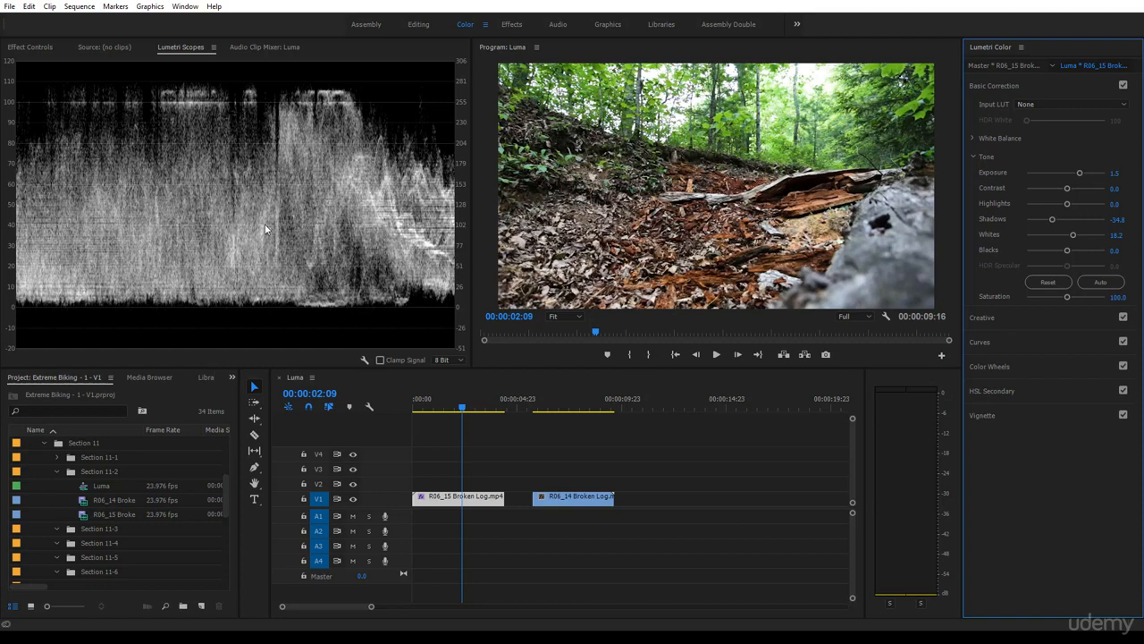
# - Clamp the waveform signal and compare the R06_15 clip with Basic Correction off and on
pyautogui.click(380, 360)
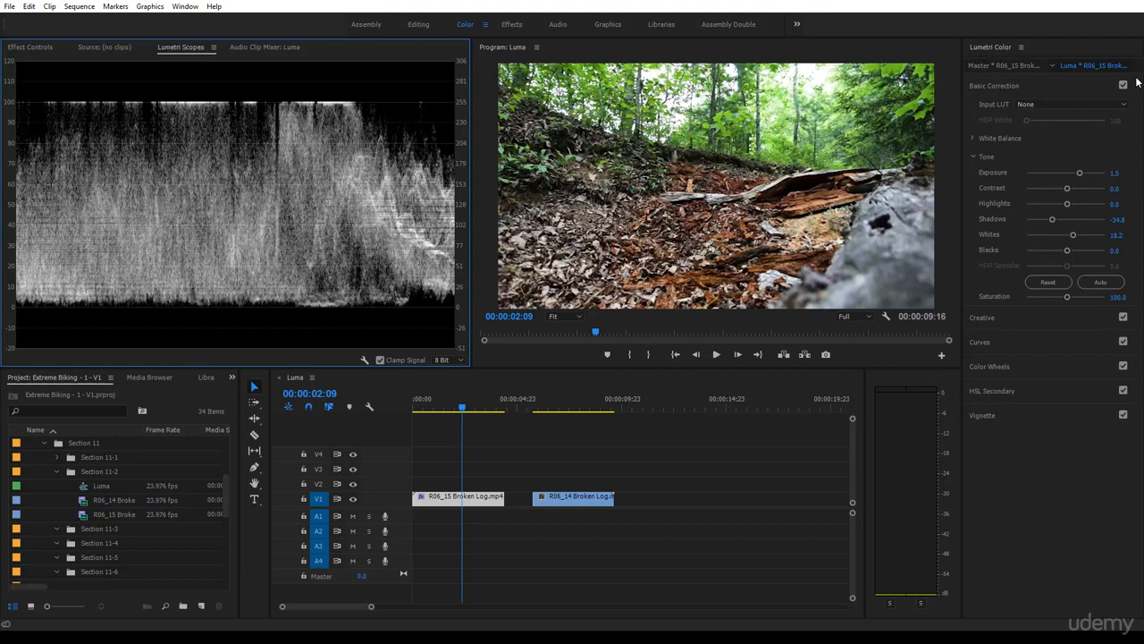
pyautogui.click(1124, 85)
pyautogui.click(1124, 85)
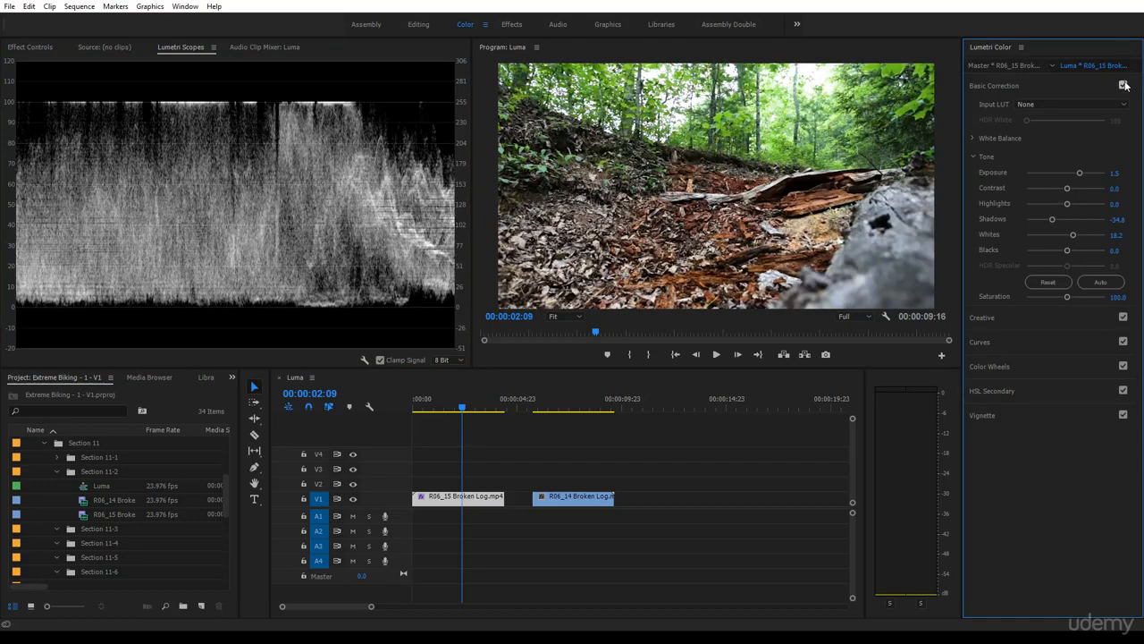
pyautogui.click(1124, 84)
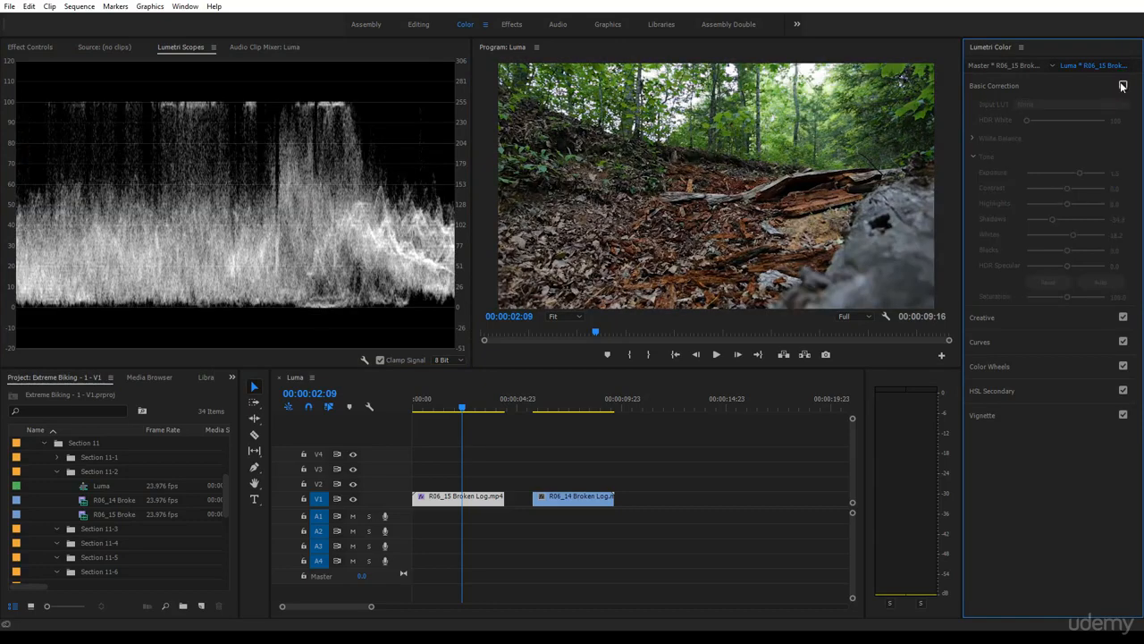
pyautogui.click(1124, 85)
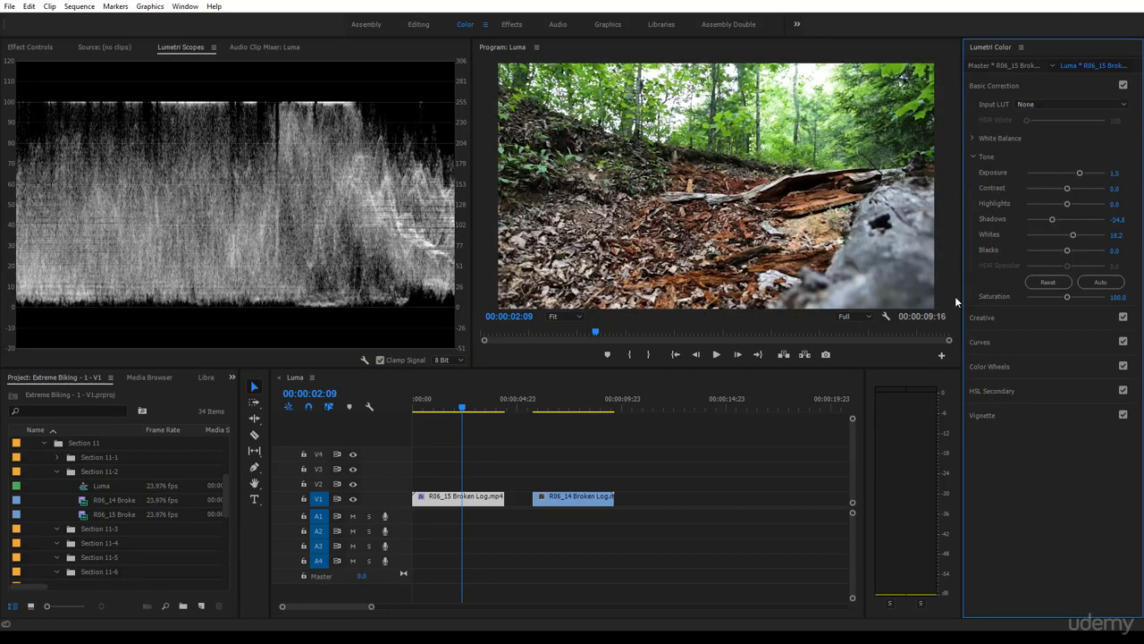
# - Apply the automatic tone correction to the R06_14 clip and turn off the waveform's signal clamping
pyautogui.moveTo(466, 414); pyautogui.dragTo(565, 423)
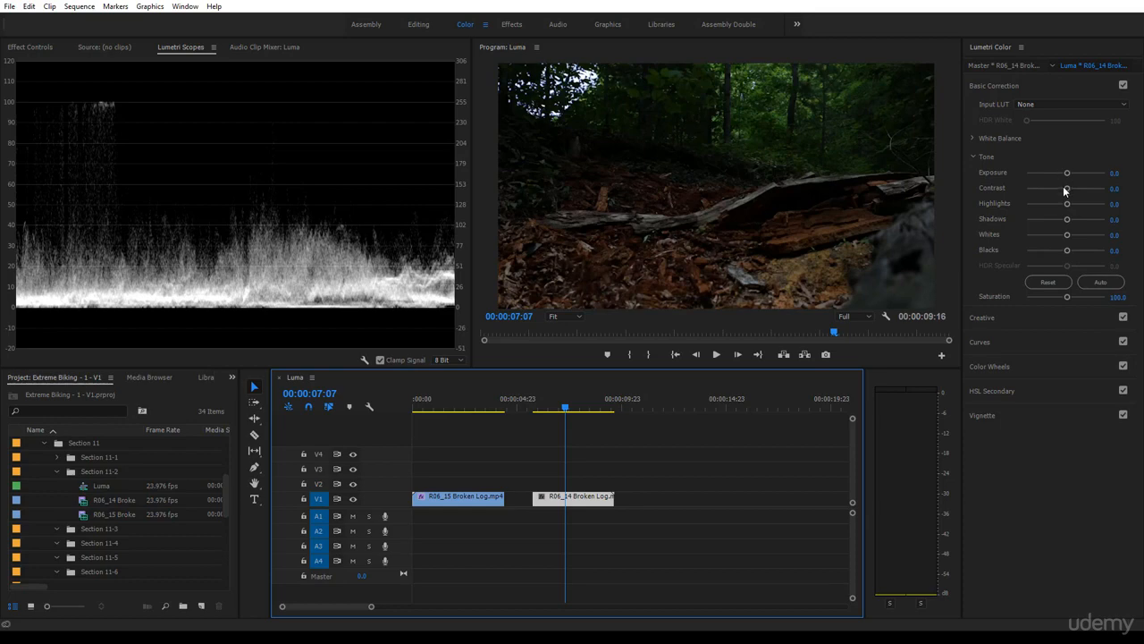
pyautogui.click(1101, 284)
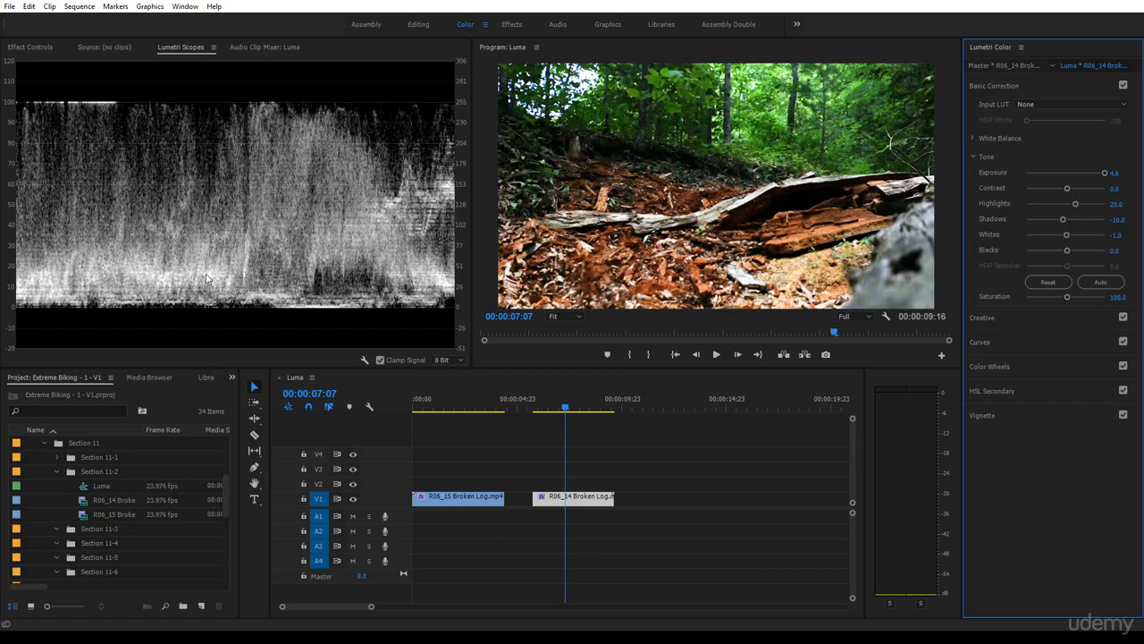
pyautogui.click(380, 361)
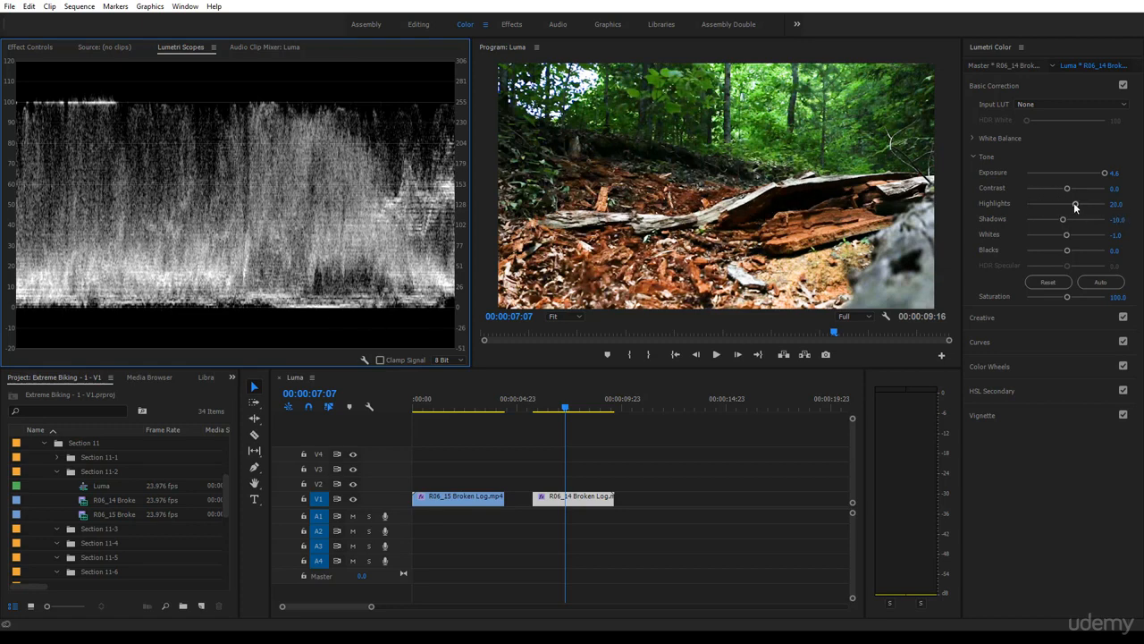
# - Try Highlights at 81.8 on the R06_14 clip, undo that change, and raise its Shadows to 66.7
pyautogui.moveTo(1076, 203); pyautogui.dragTo(1099, 206)
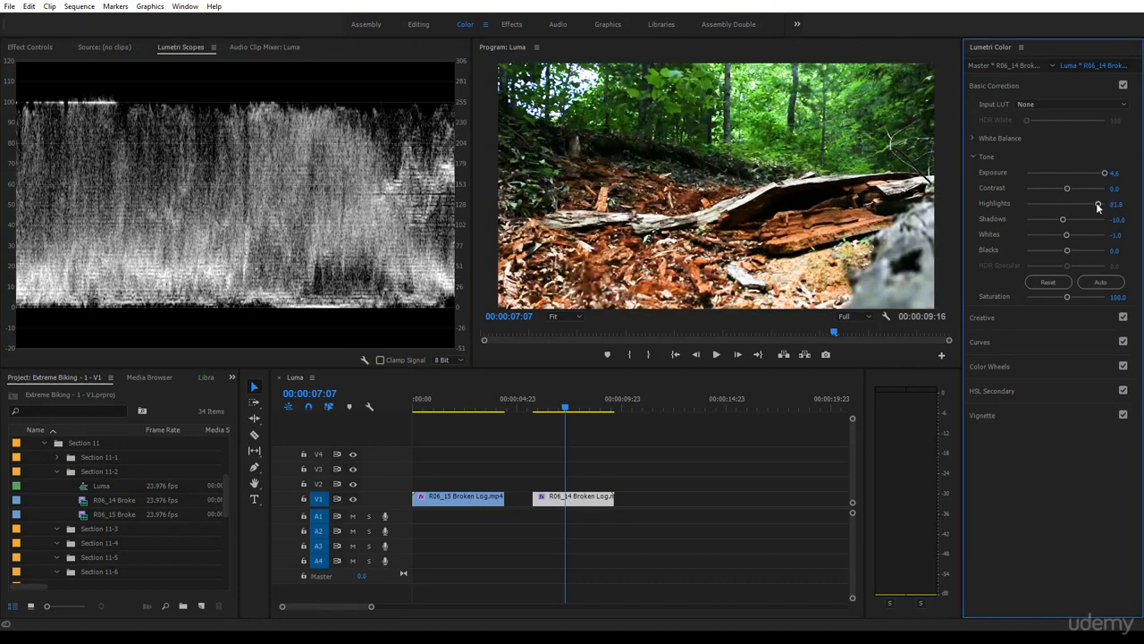
pyautogui.hotkey('ctrl', 'z')
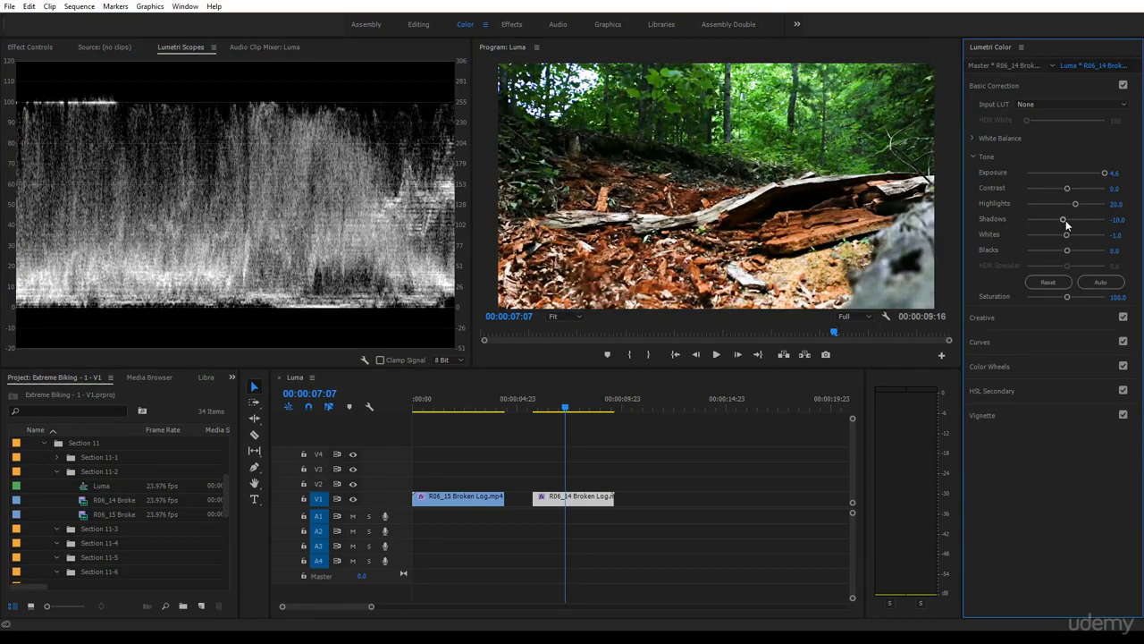
pyautogui.moveTo(1064, 219); pyautogui.dragTo(1077, 224)
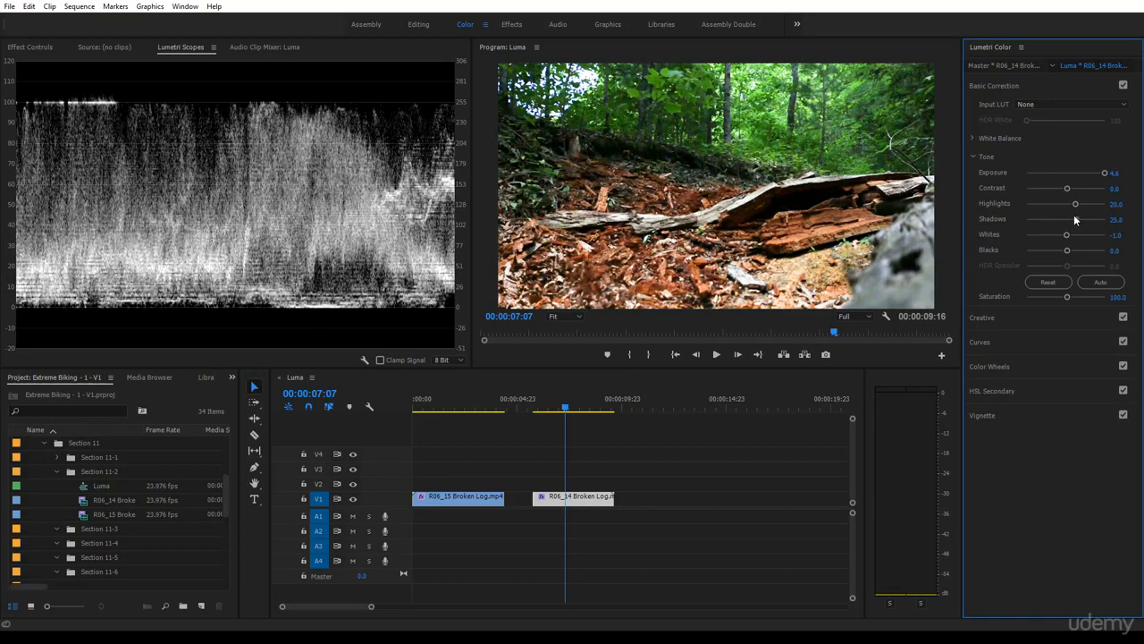
pyautogui.moveTo(1076, 220); pyautogui.dragTo(1085, 220)
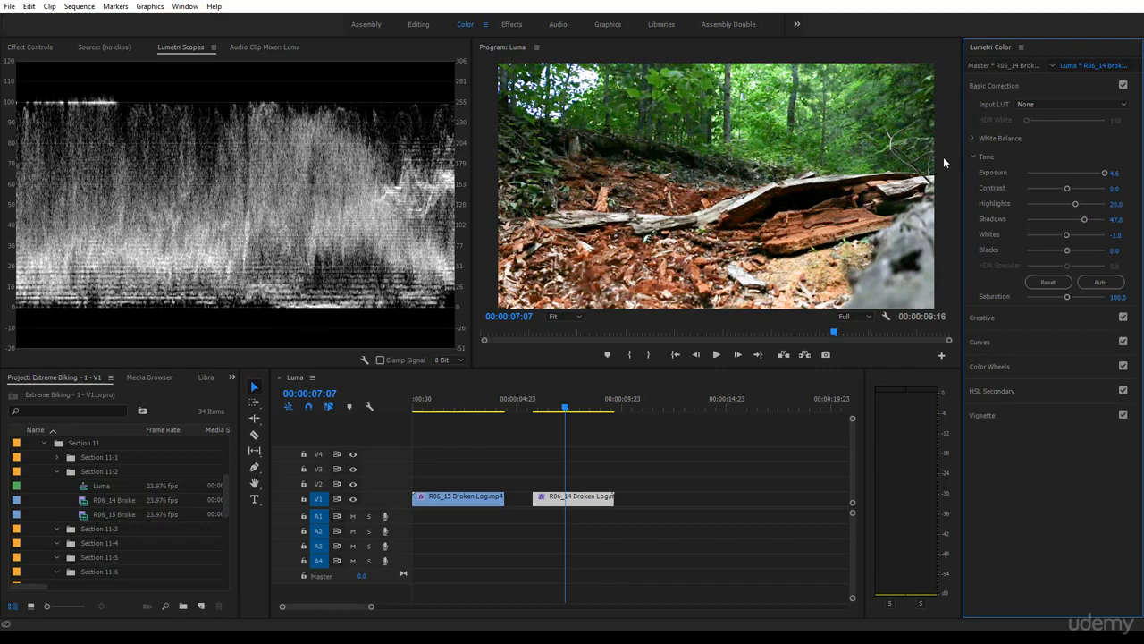
pyautogui.moveTo(1083, 220); pyautogui.dragTo(1092, 220)
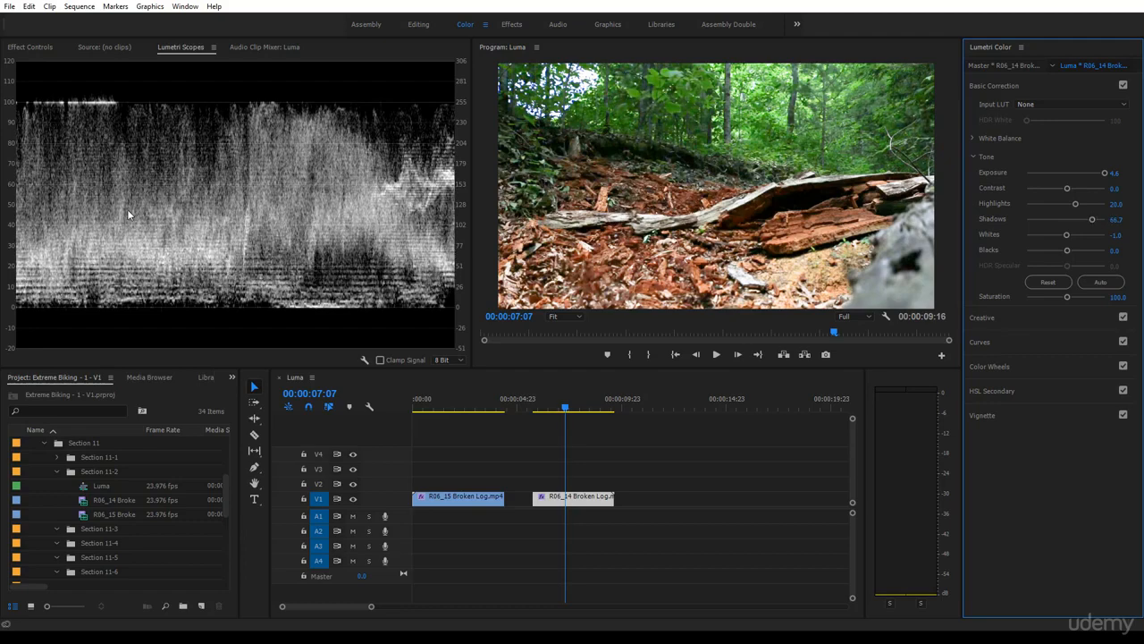
# - Compare the R06_14 clip with Basic Correction off and on, and step back two frames
pyautogui.click(1125, 87)
pyautogui.click(1125, 86)
pyautogui.click(726, 524)
pyautogui.press('Left')
pyautogui.press('Left')
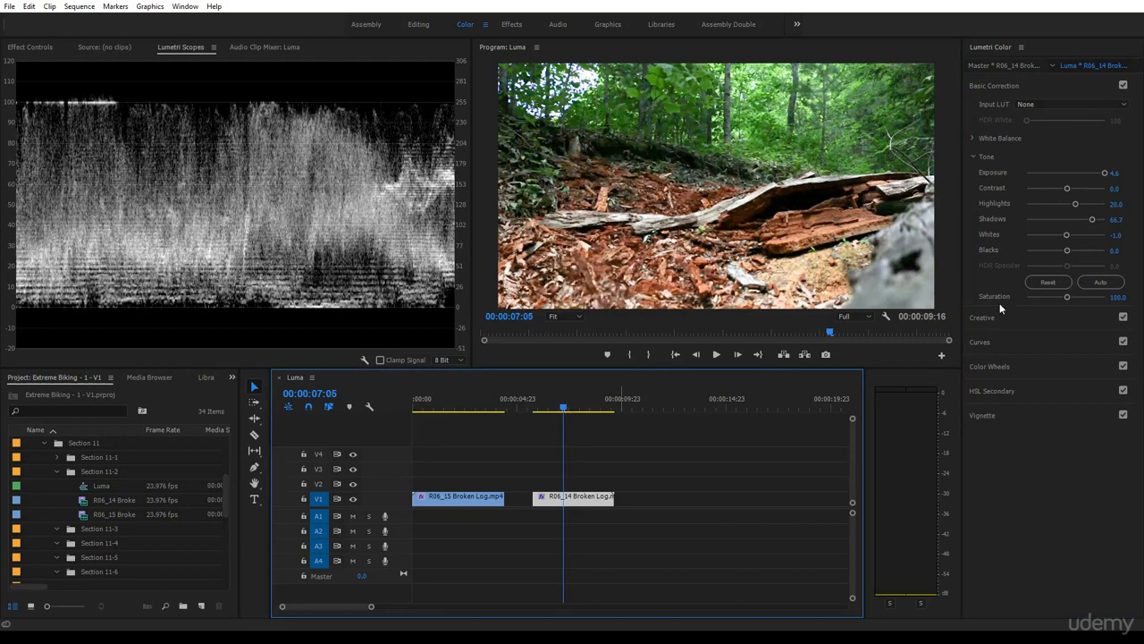
# - Test a higher Saturation on the R06_15 clip and reset it to 100
pyautogui.moveTo(562, 407); pyautogui.dragTo(451, 420)
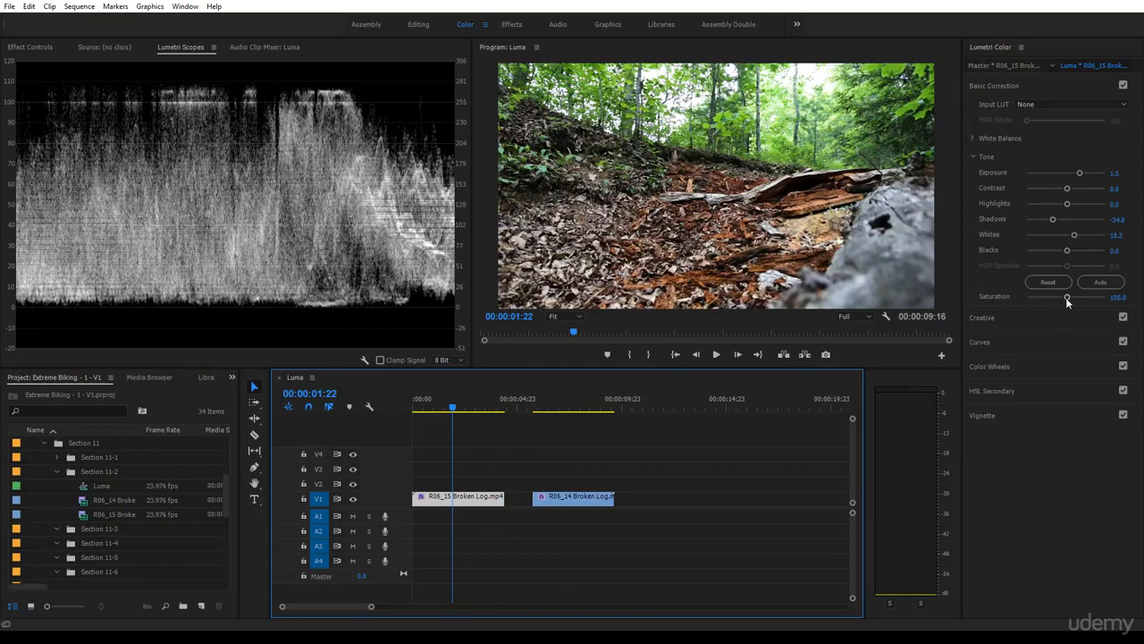
pyautogui.moveTo(1066, 297); pyautogui.dragTo(1091, 309)
pyautogui.doubleClick(1090, 309)
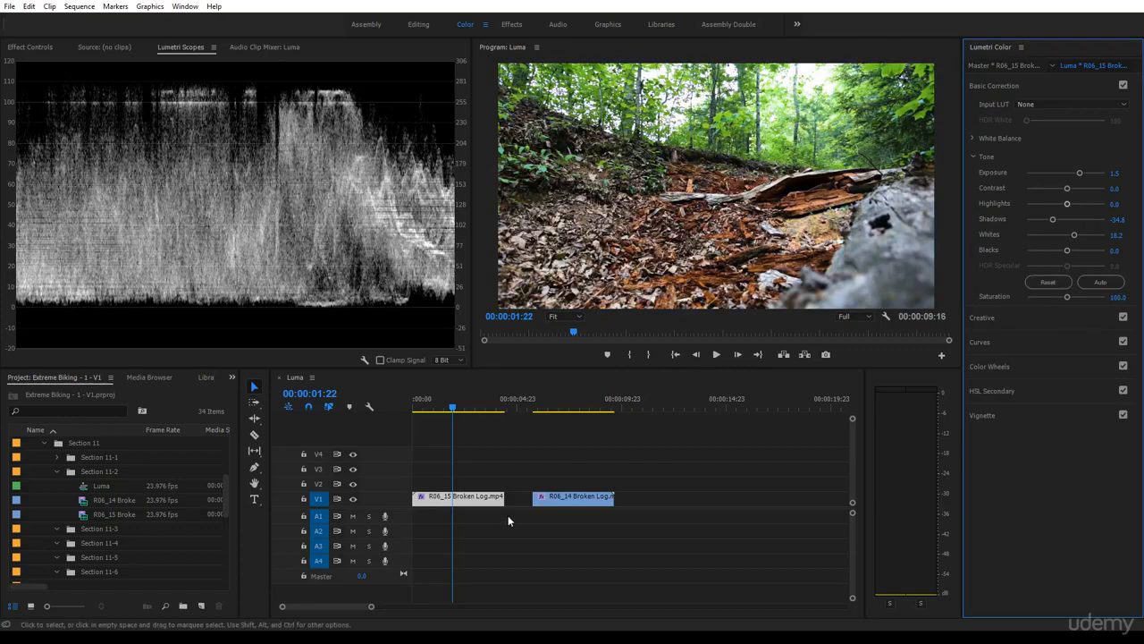
# - Close the gap between the R06_15 and R06_14 clips and compare the frames on both sides of the cut
pyautogui.moveTo(562, 502); pyautogui.dragTo(543, 503)
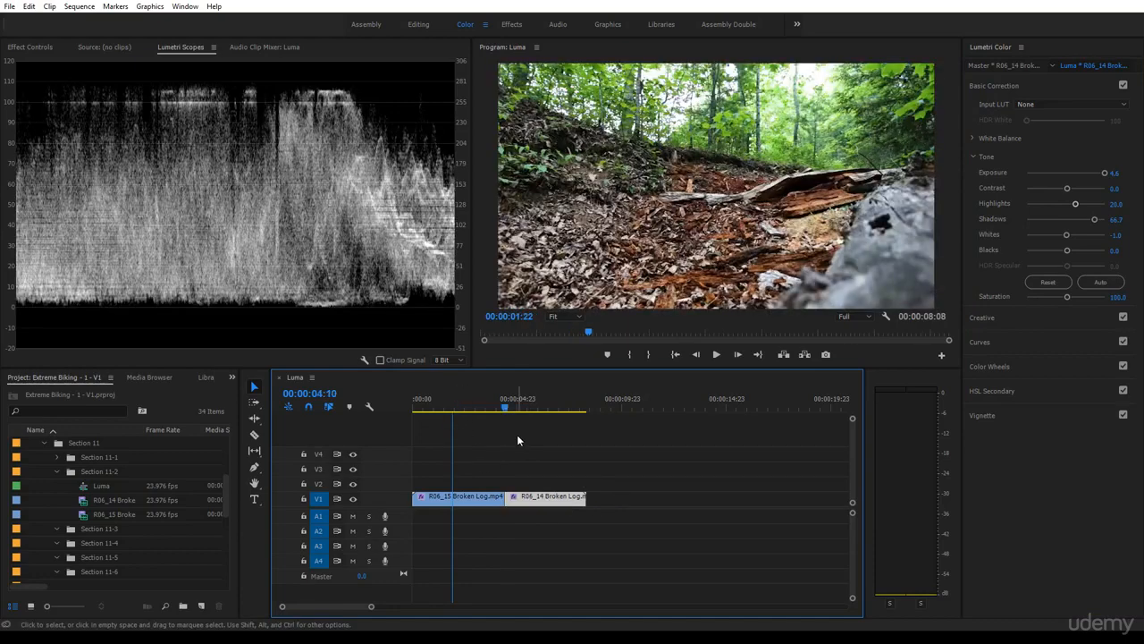
pyautogui.press('Down')
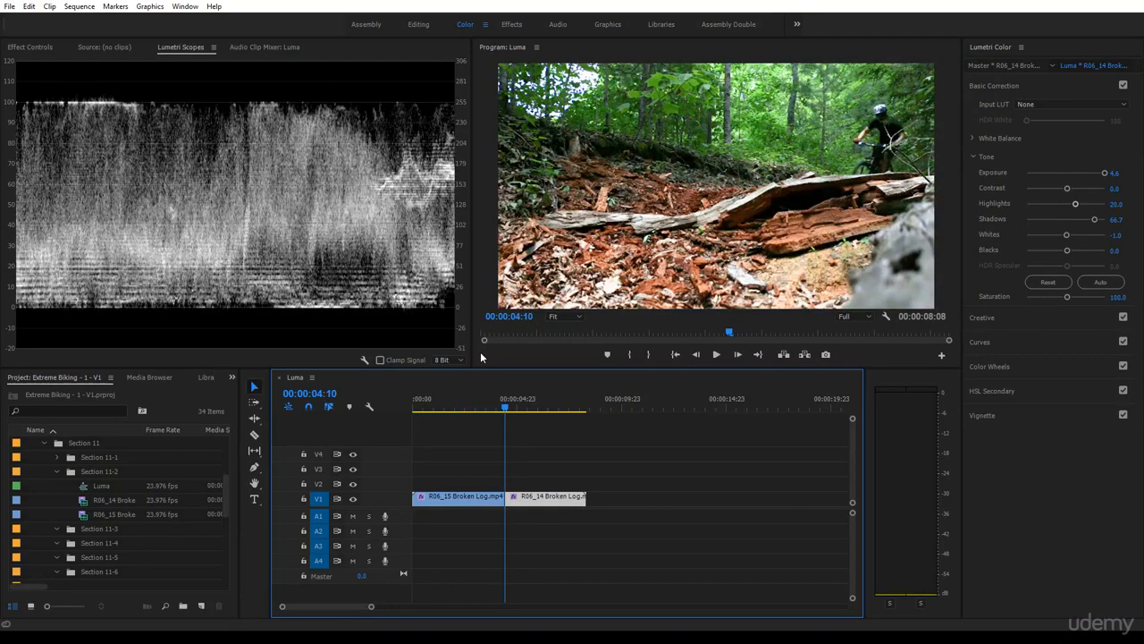
pyautogui.press('Left')
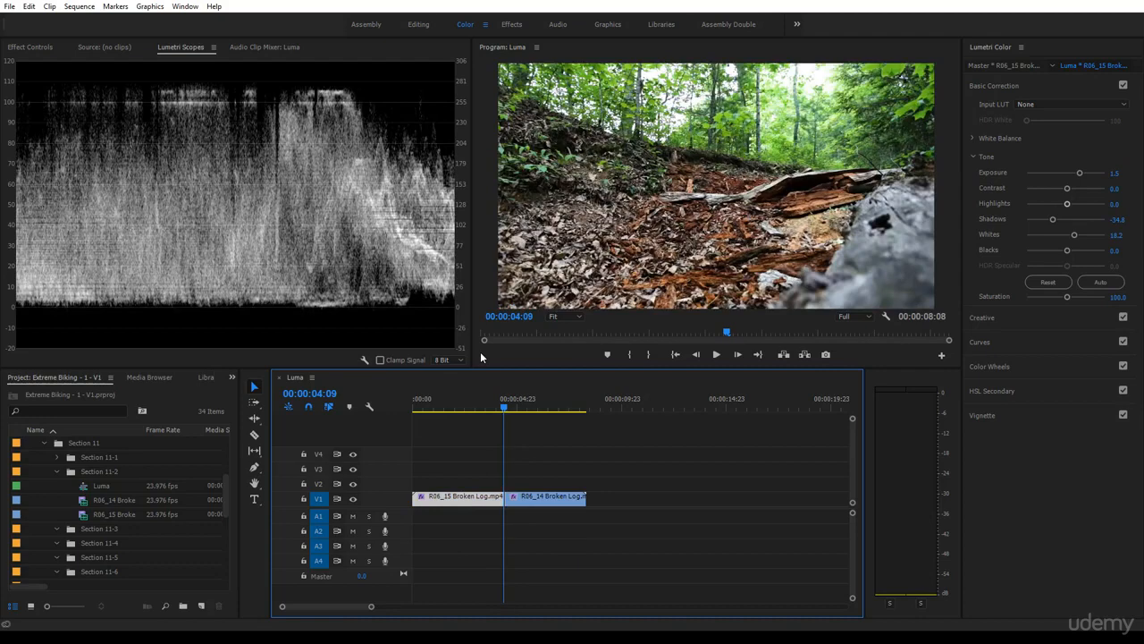
pyautogui.press('Right')
pyautogui.press('Left')
pyautogui.press('Right')
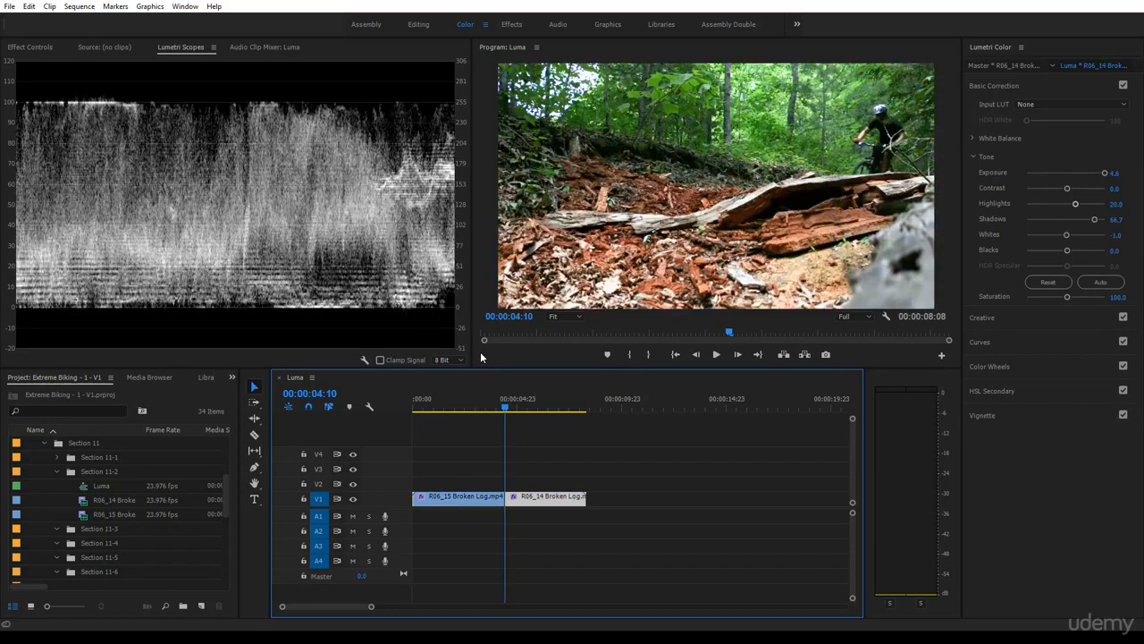
pyautogui.press('Left')
pyautogui.press('Right')
pyautogui.press('Left')
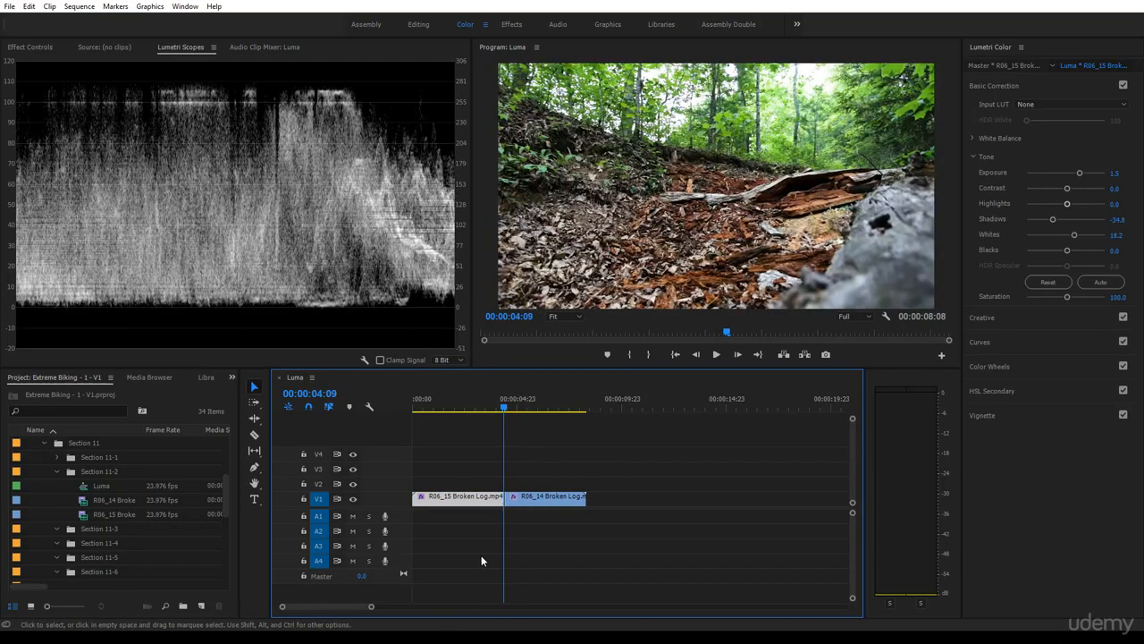
# - Open a Reference Monitor for the Luma sequence and dock it in the Lumetri Scopes panel group
pyautogui.click(186, 7)
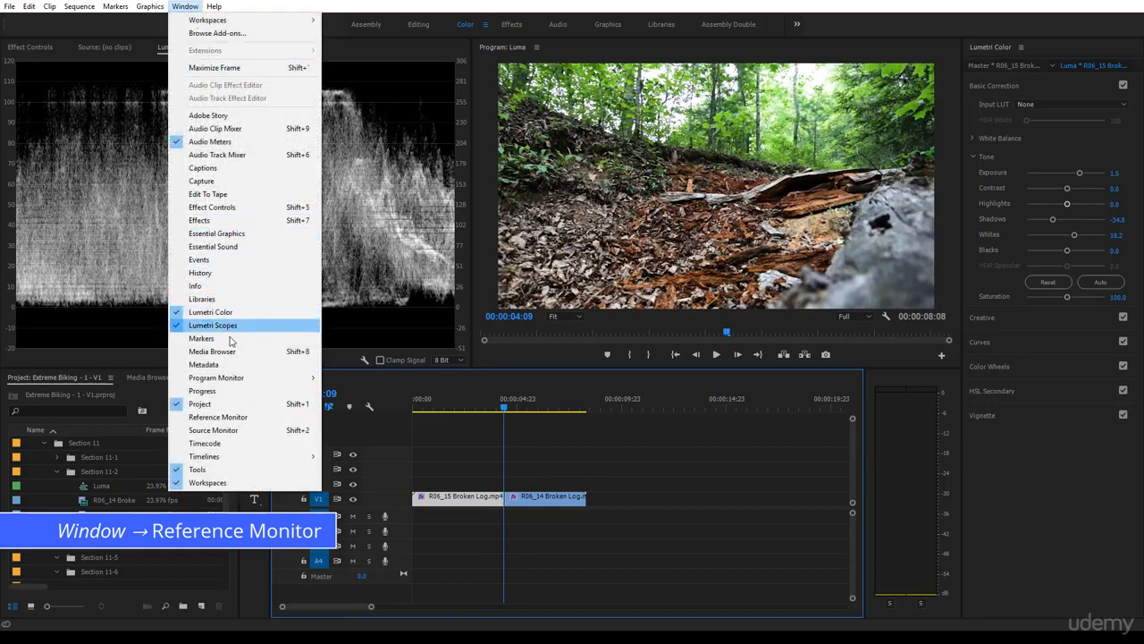
pyautogui.click(235, 421)
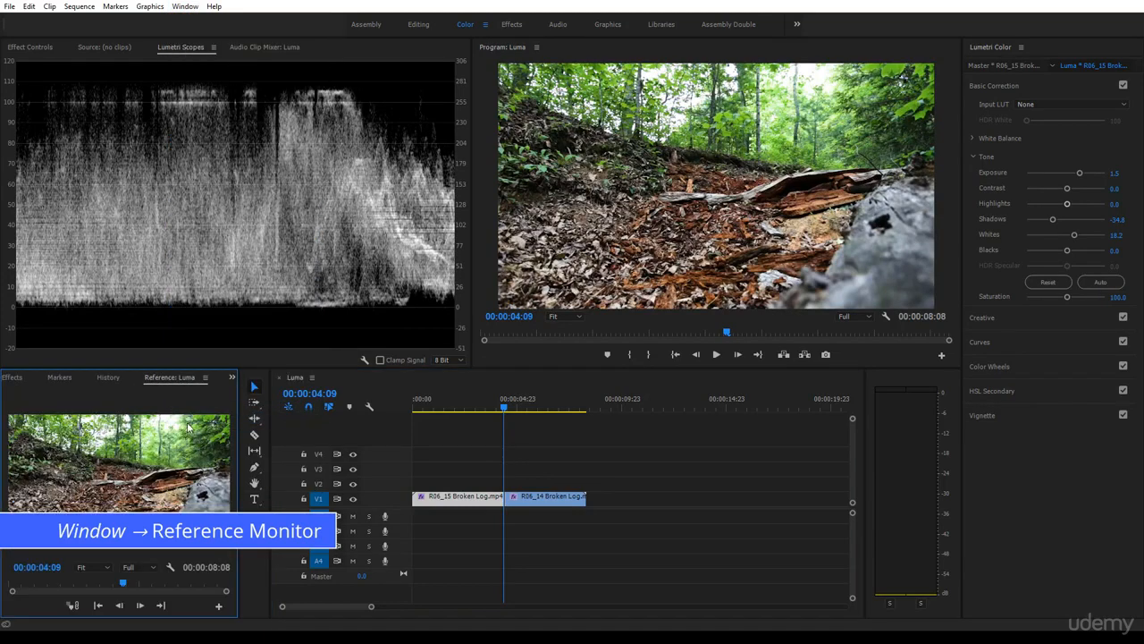
pyautogui.moveTo(158, 377); pyautogui.dragTo(253, 51)
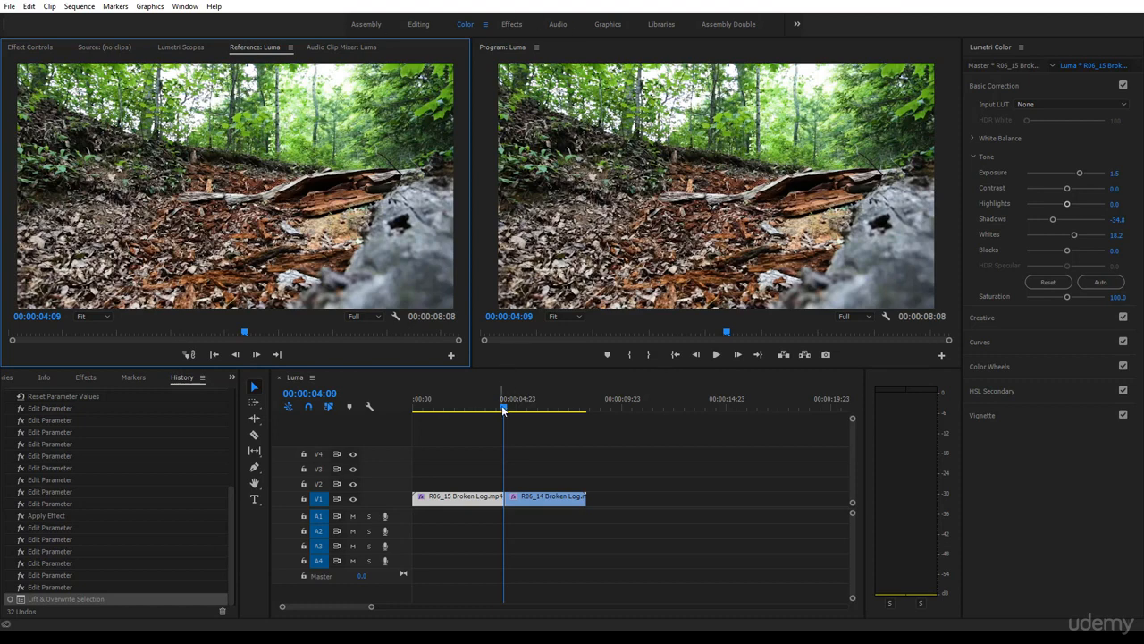
# - Compare the R06_14 clip with the R06_15 reference frame, stopping the playhead at 00:00:04:23
pyautogui.moveTo(504, 410); pyautogui.dragTo(525, 413)
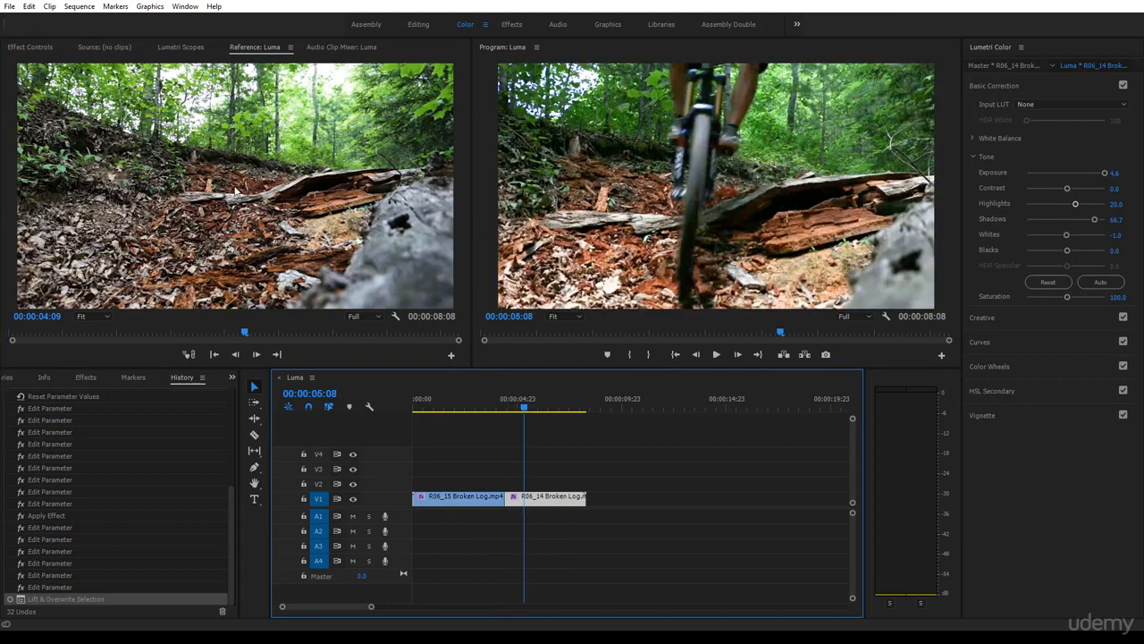
pyautogui.click(520, 410)
pyautogui.moveTo(521, 410); pyautogui.dragTo(517, 412)
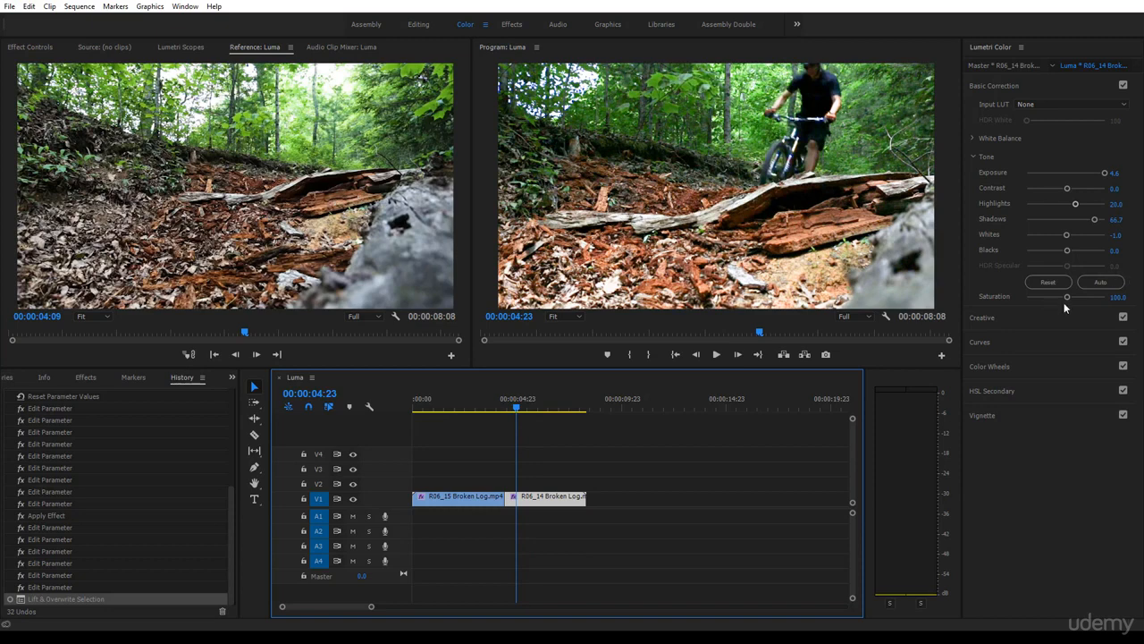
# - Test Saturation at 128.8 on the R06_14 clip and at 135.4 on the R06_15 clip
pyautogui.moveTo(1069, 296); pyautogui.dragTo(1078, 301)
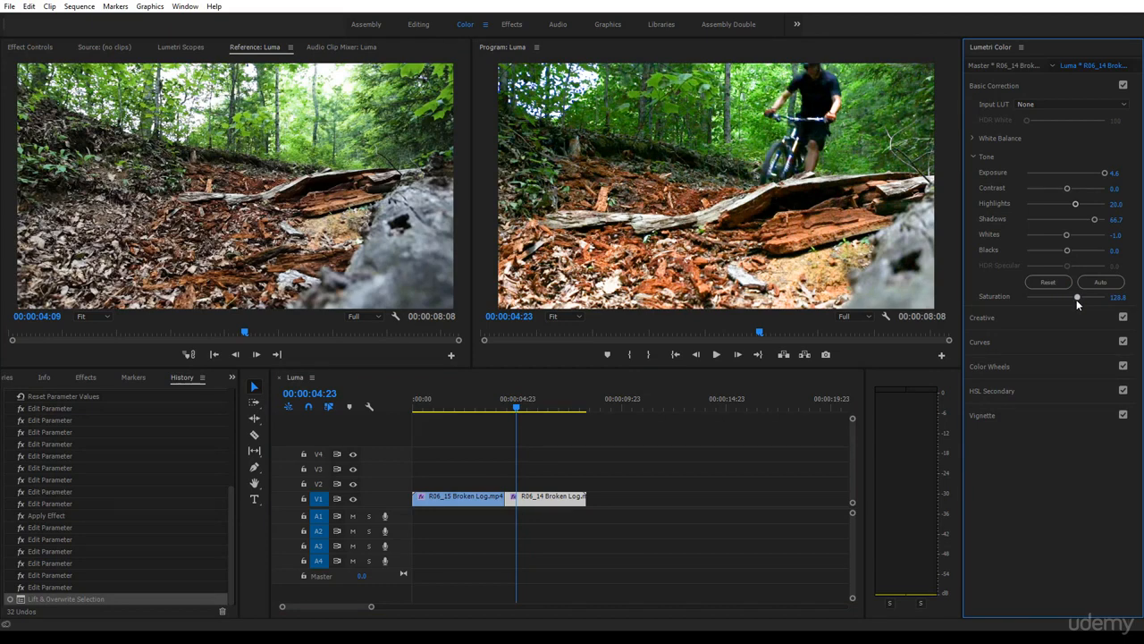
pyautogui.moveTo(517, 406); pyautogui.dragTo(477, 410)
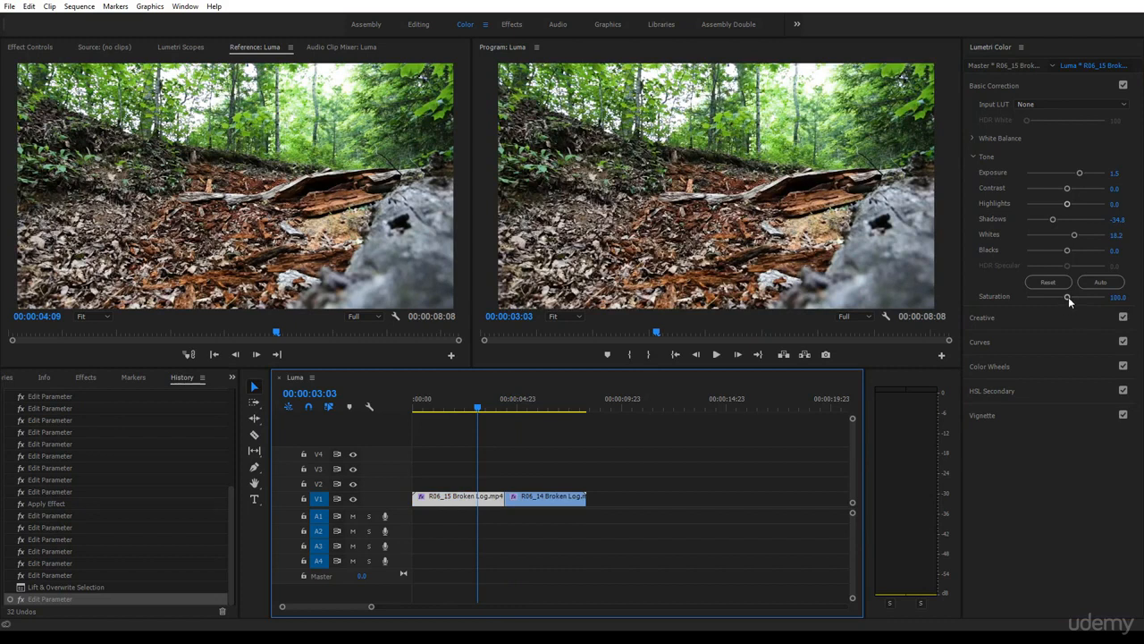
pyautogui.moveTo(1068, 297); pyautogui.dragTo(1069, 299)
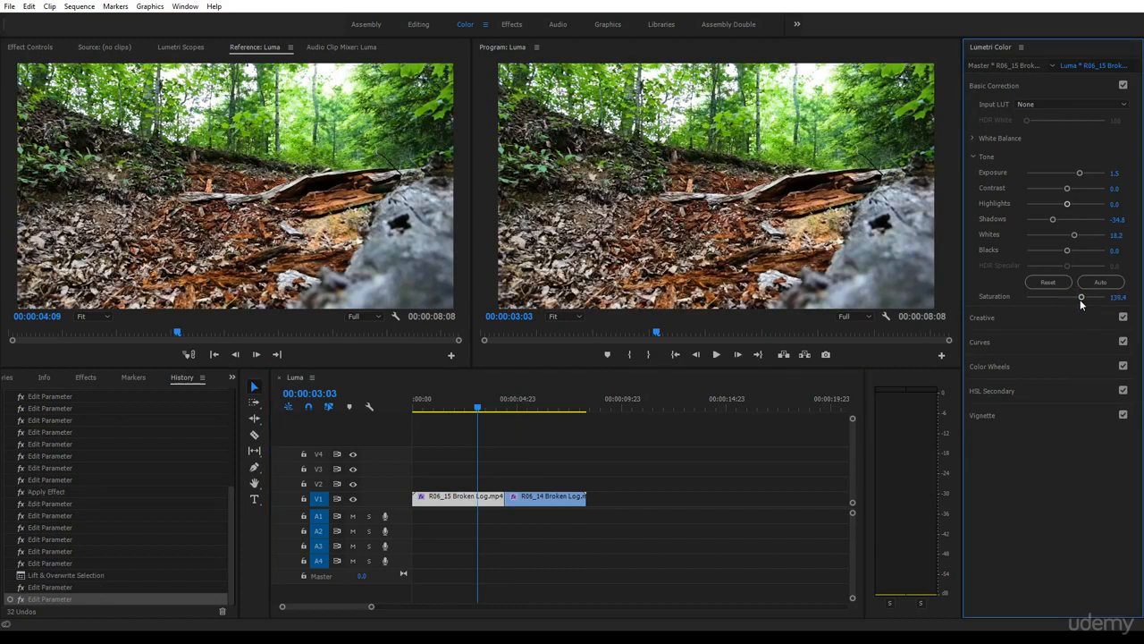
# - Check the R06_14 clip against the reference frame and reset Saturation to 100 on both clips
pyautogui.moveTo(474, 410); pyautogui.dragTo(530, 414)
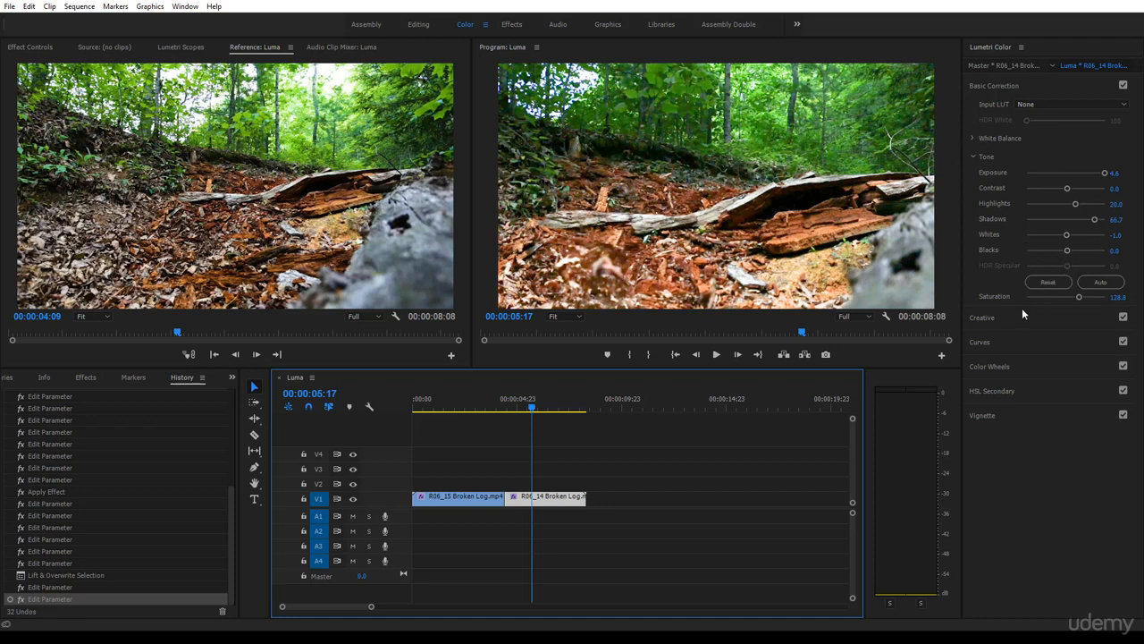
pyautogui.doubleClick(1080, 298)
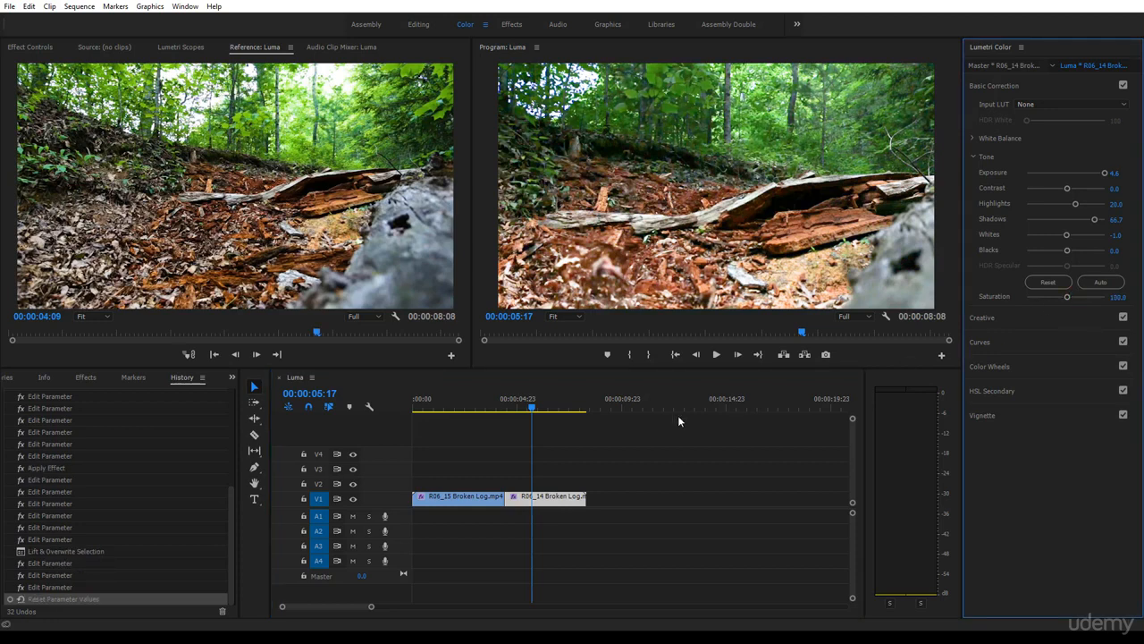
pyautogui.moveTo(535, 411); pyautogui.dragTo(451, 408)
pyautogui.doubleClick(1083, 296)
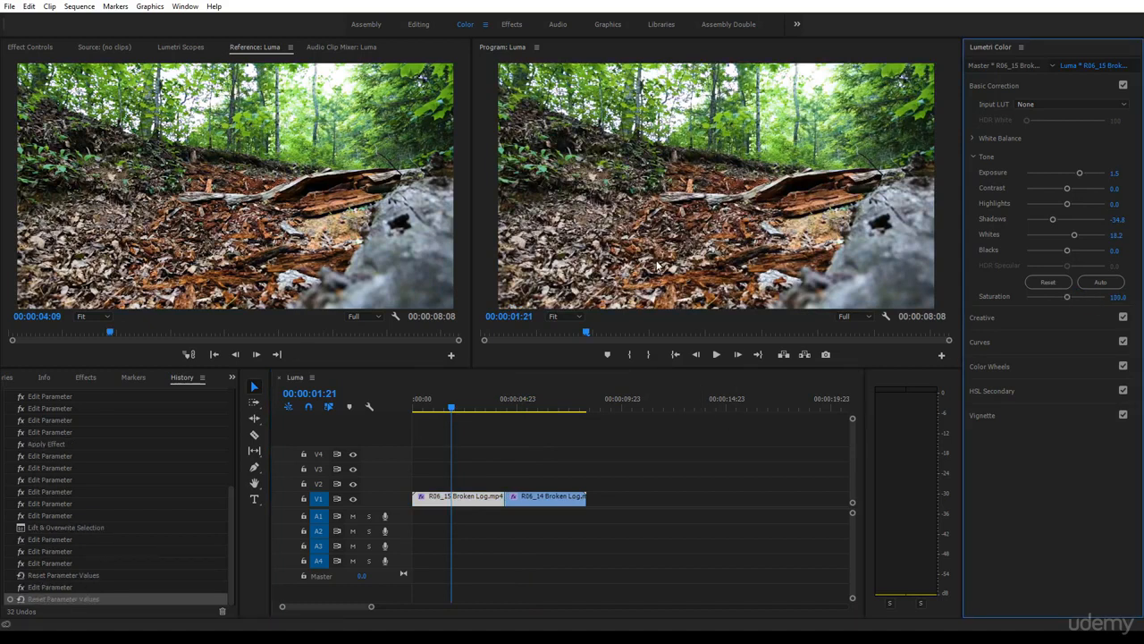
# - Reveal the White Balance controls for the R06_15 clip and bring the Lumetri Scopes back into view
pyautogui.click(972, 140)
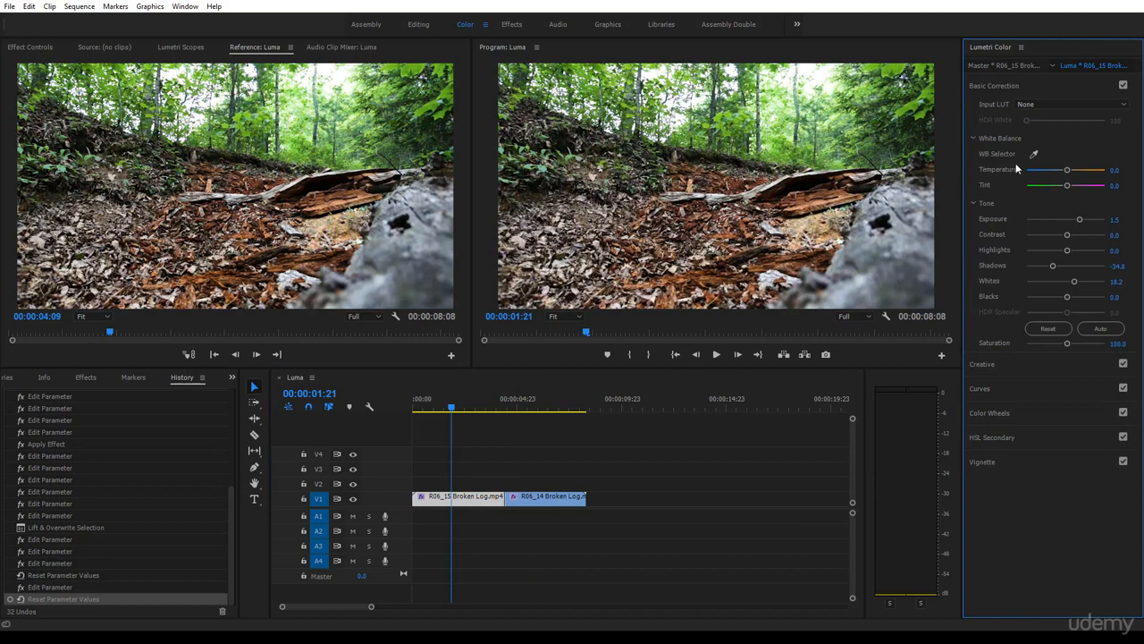
pyautogui.click(1033, 155)
pyautogui.click(175, 47)
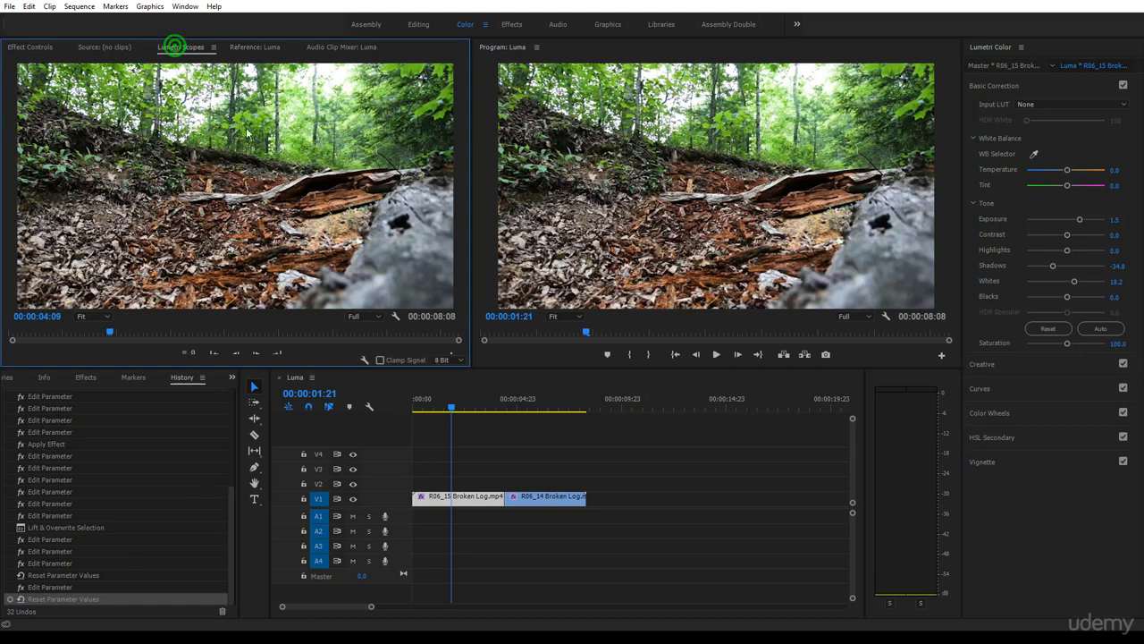
# - White-balance the R06_15 clip by sampling the bright sky between the trees, and adjust Temperature to 25.8 and Tint to -12.1
pyautogui.click(1034, 154)
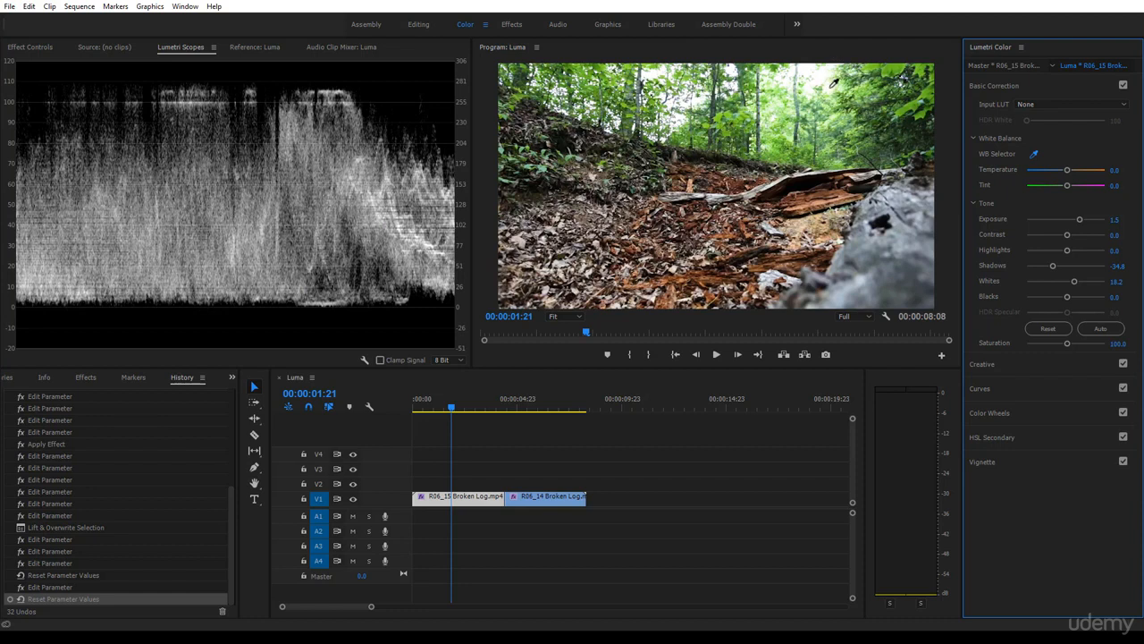
pyautogui.click(833, 82)
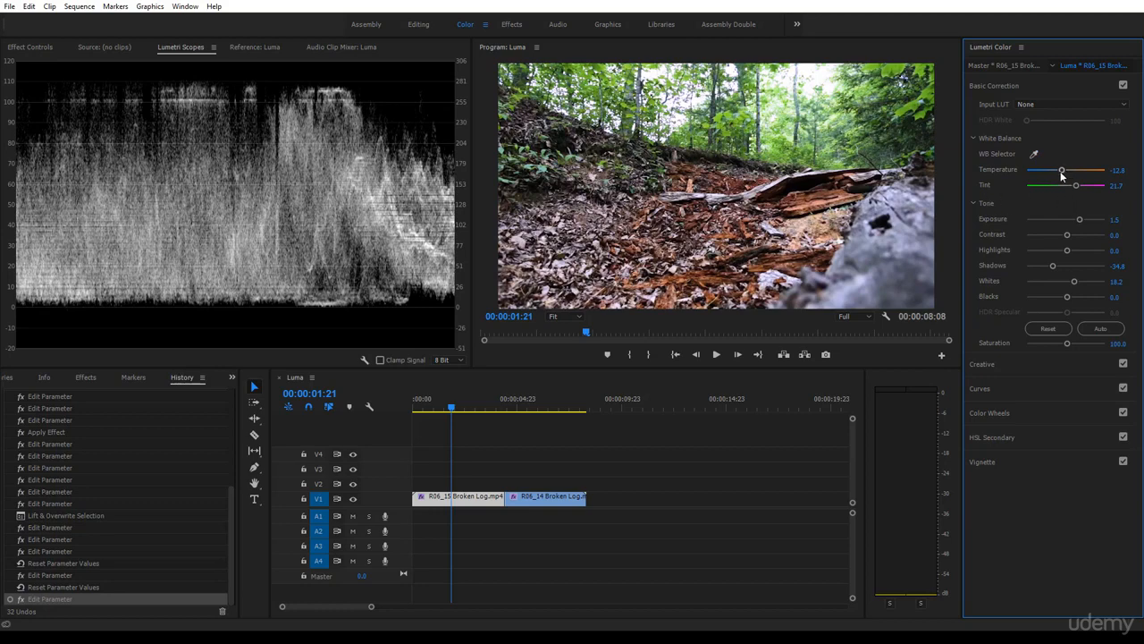
pyautogui.moveTo(1064, 171); pyautogui.dragTo(1076, 177)
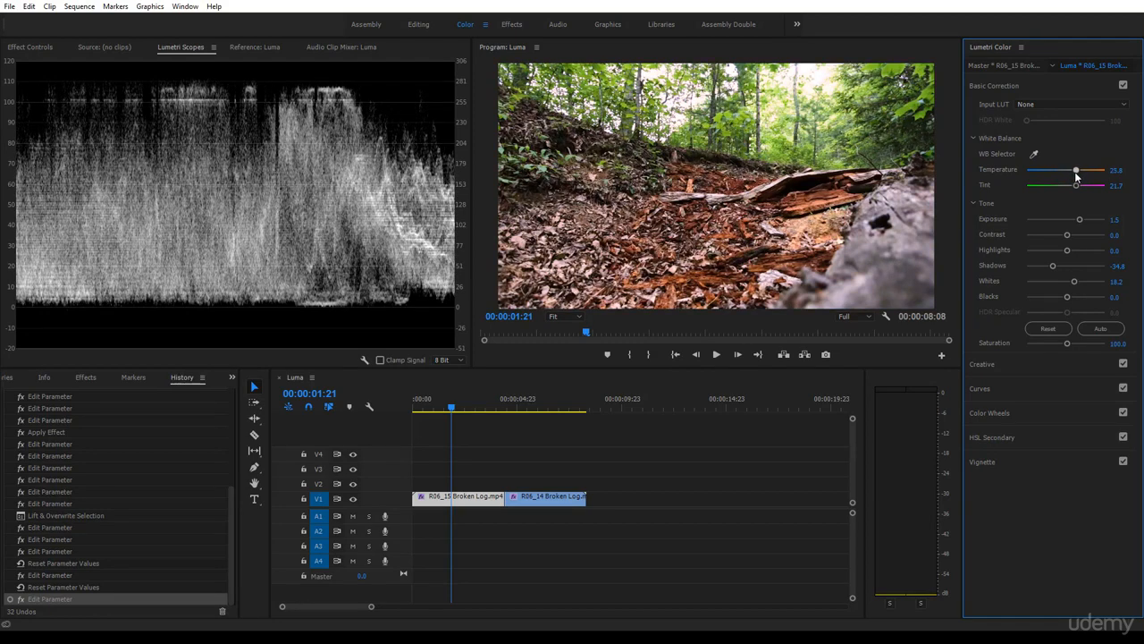
pyautogui.moveTo(1077, 186); pyautogui.dragTo(1061, 188)
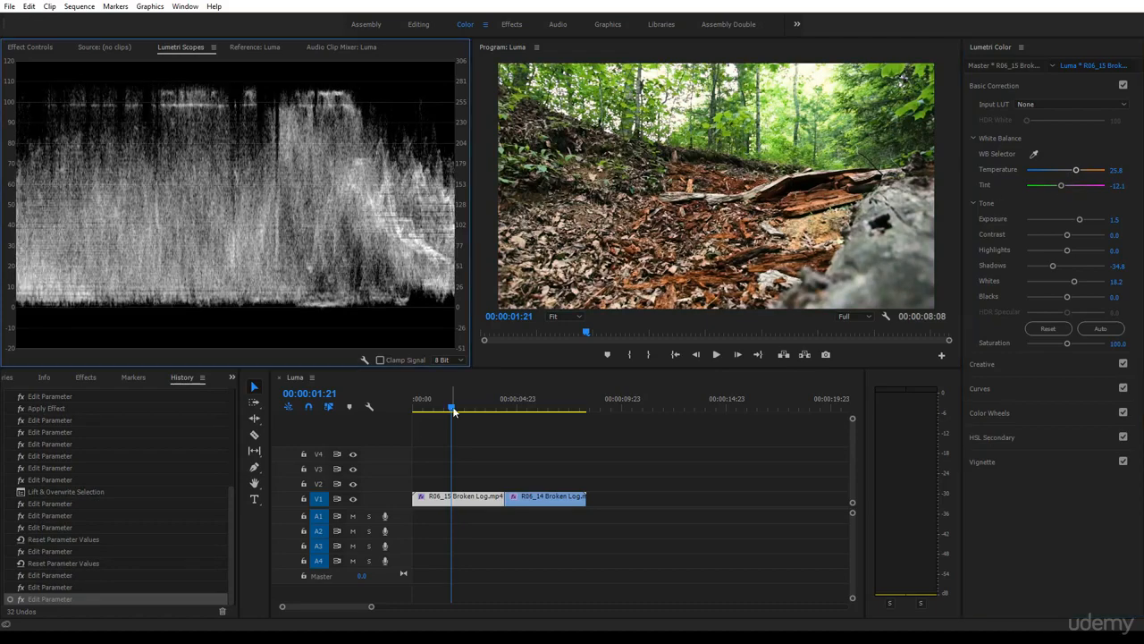
# - White-balance the R06_14 clip by sampling the white of the rider's helmet at 00:00:04:19
pyautogui.moveTo(454, 407); pyautogui.dragTo(522, 427)
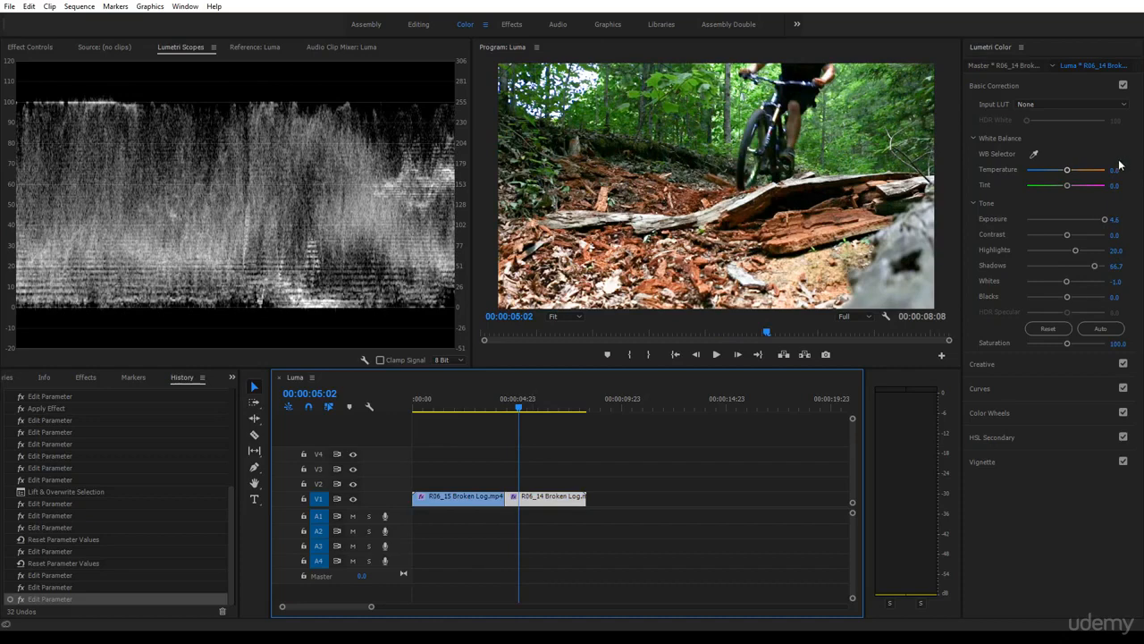
pyautogui.click(1035, 156)
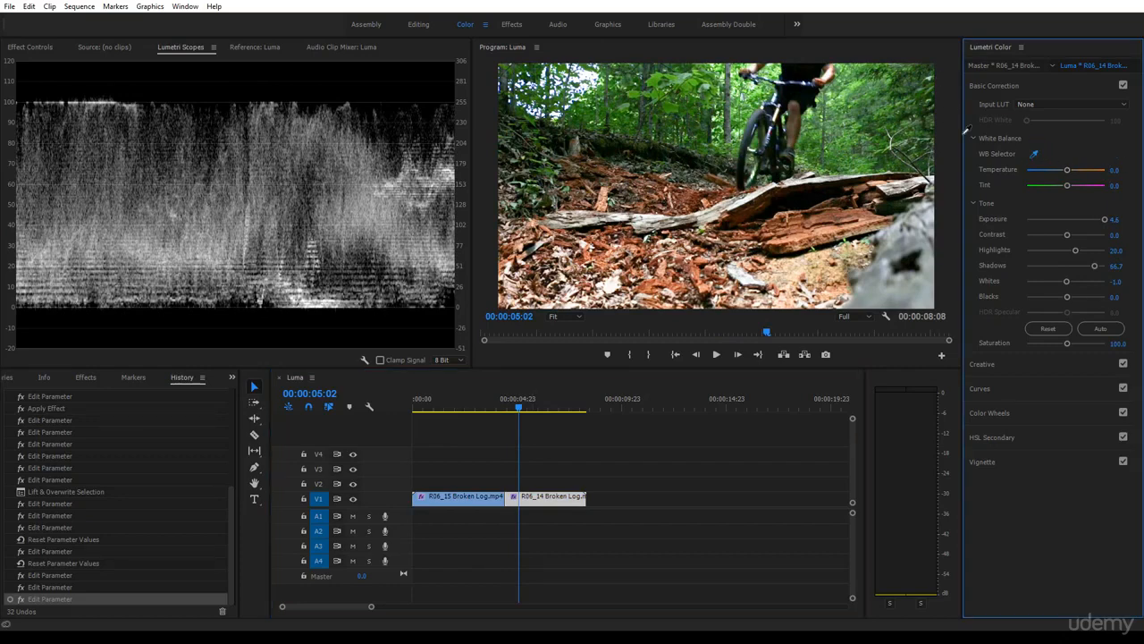
pyautogui.moveTo(519, 410); pyautogui.dragTo(512, 409)
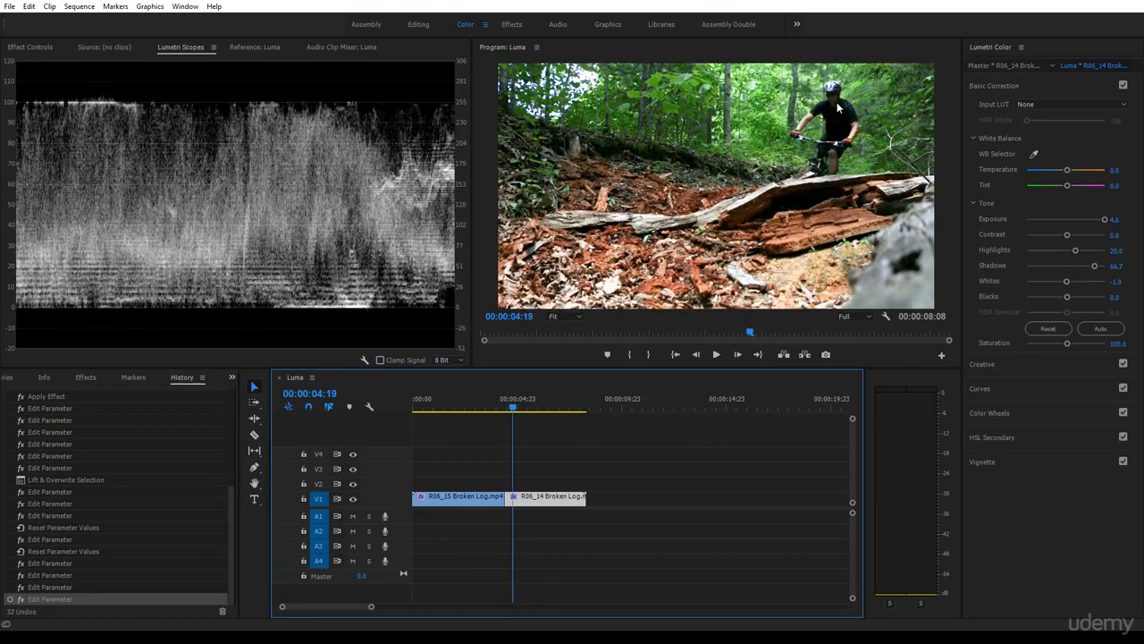
pyautogui.click(1033, 155)
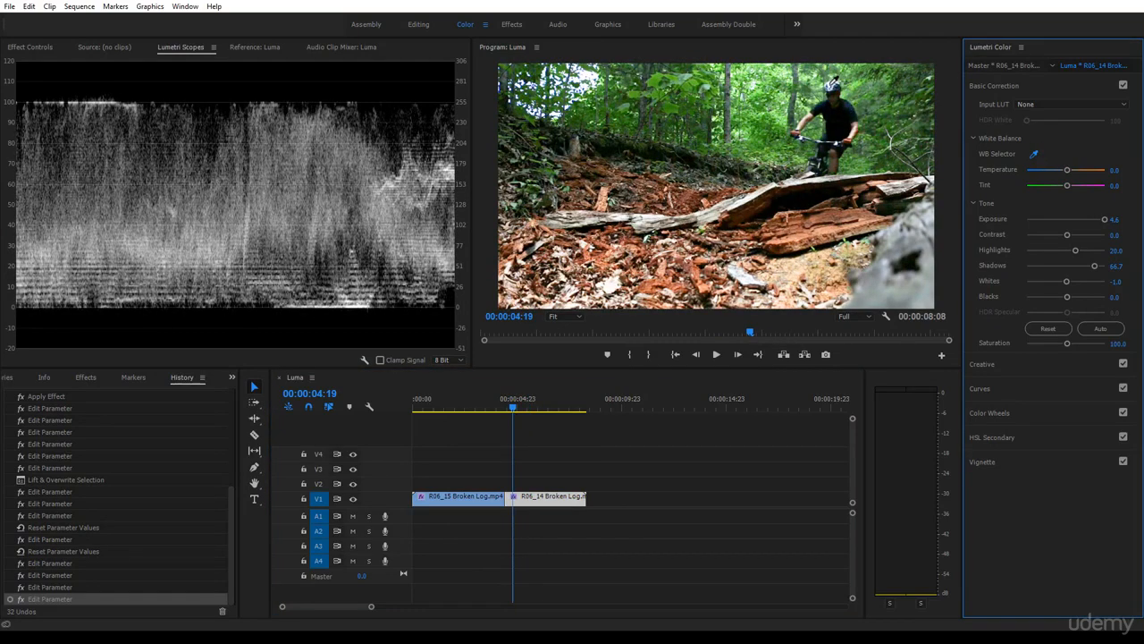
pyautogui.click(826, 89)
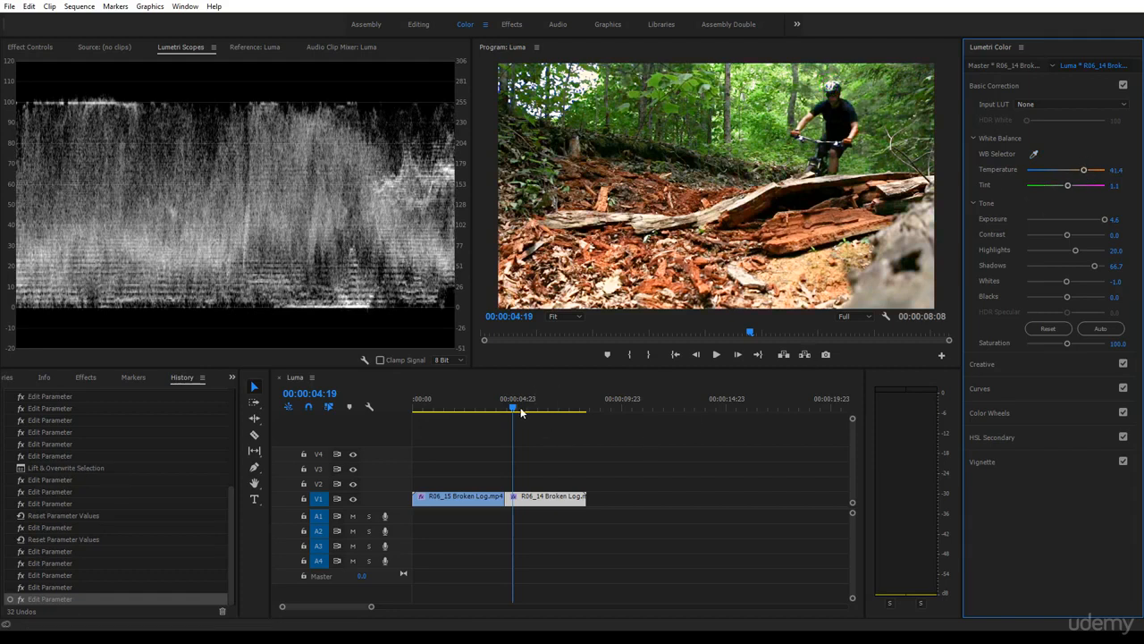
# - Compare the R06_14 clip with the R06_15 reference frame and lower its Temperature to 10.6
pyautogui.click(263, 45)
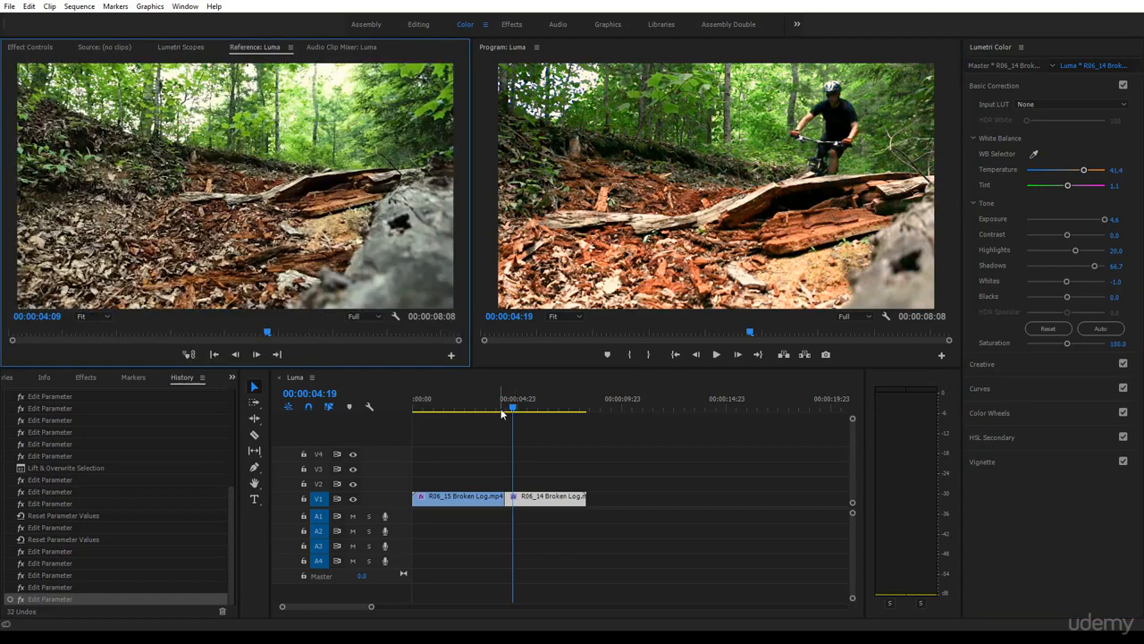
pyautogui.moveTo(513, 409); pyautogui.dragTo(471, 416)
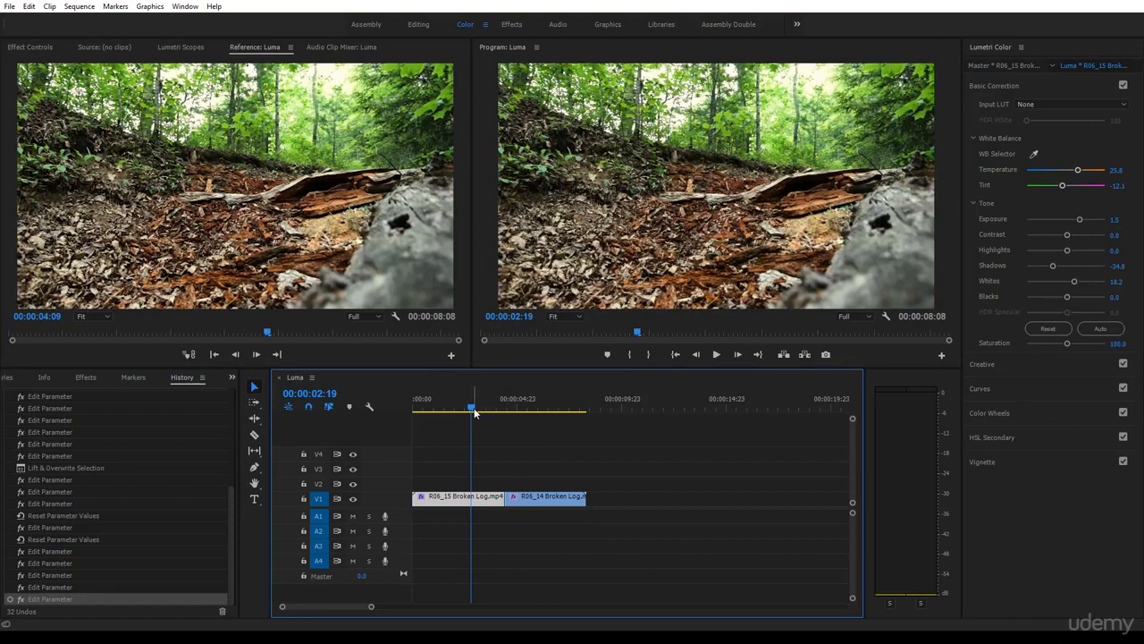
pyautogui.moveTo(472, 409); pyautogui.dragTo(530, 428)
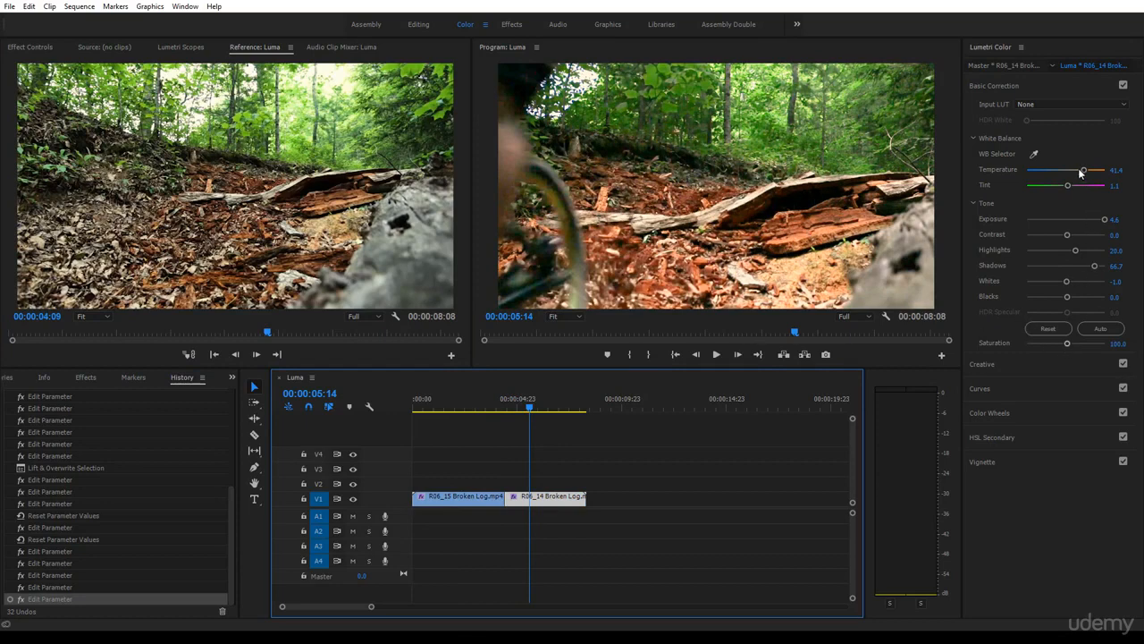
pyautogui.moveTo(1085, 173); pyautogui.dragTo(1070, 172)
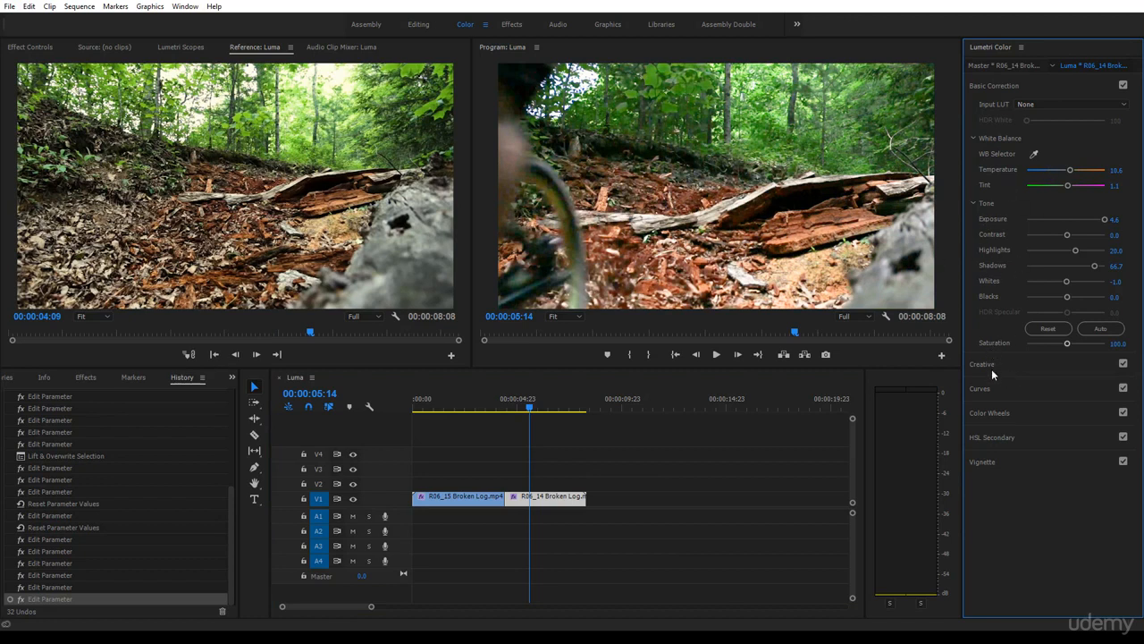
# - Play the sequence from the beginning to review the corrected clips
pyautogui.click(529, 409)
pyautogui.press('Home')
pyautogui.press('space')
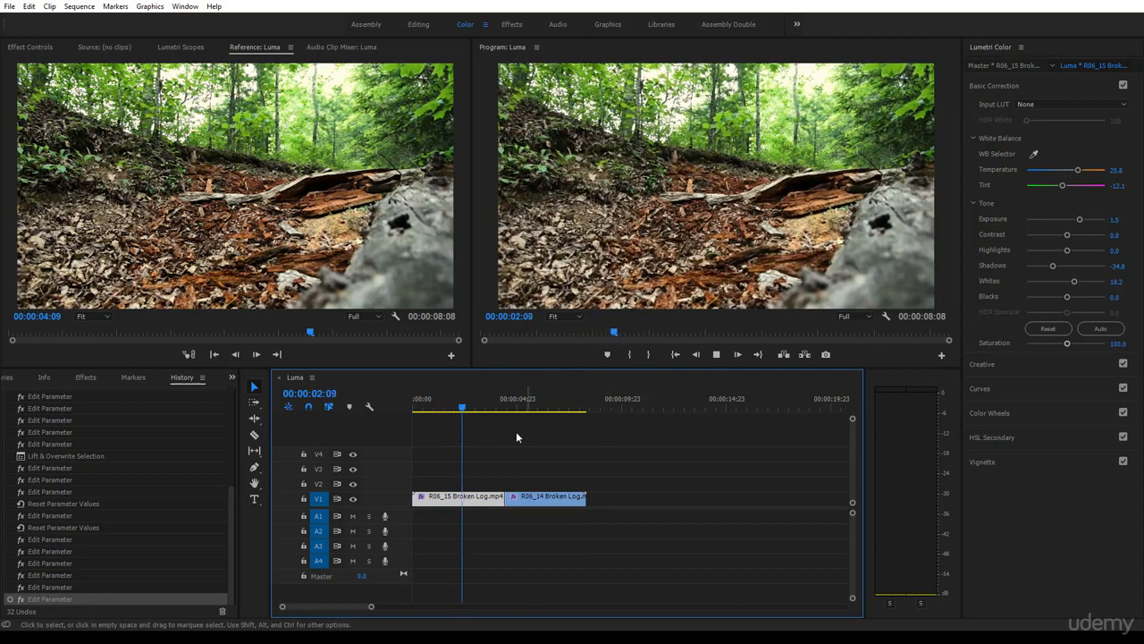
# - Toggle Basic Correction off and back on for R06_15 at 00:00:02:19 and R06_14 at 00:00:06:03 to compare before and after
pyautogui.click(475, 408)
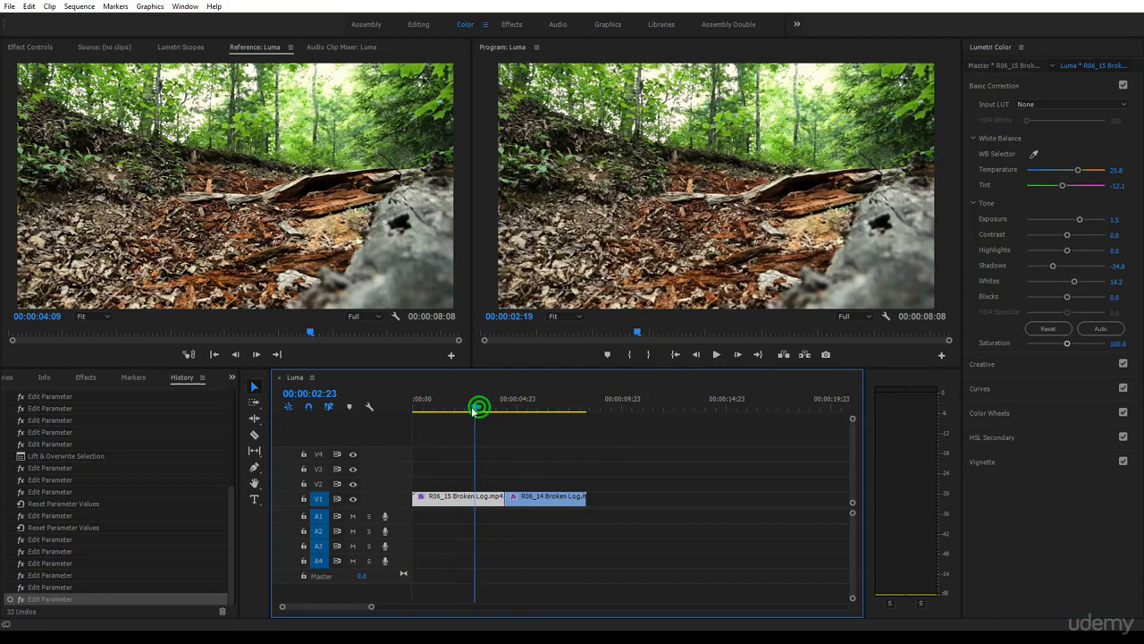
pyautogui.click(1122, 85)
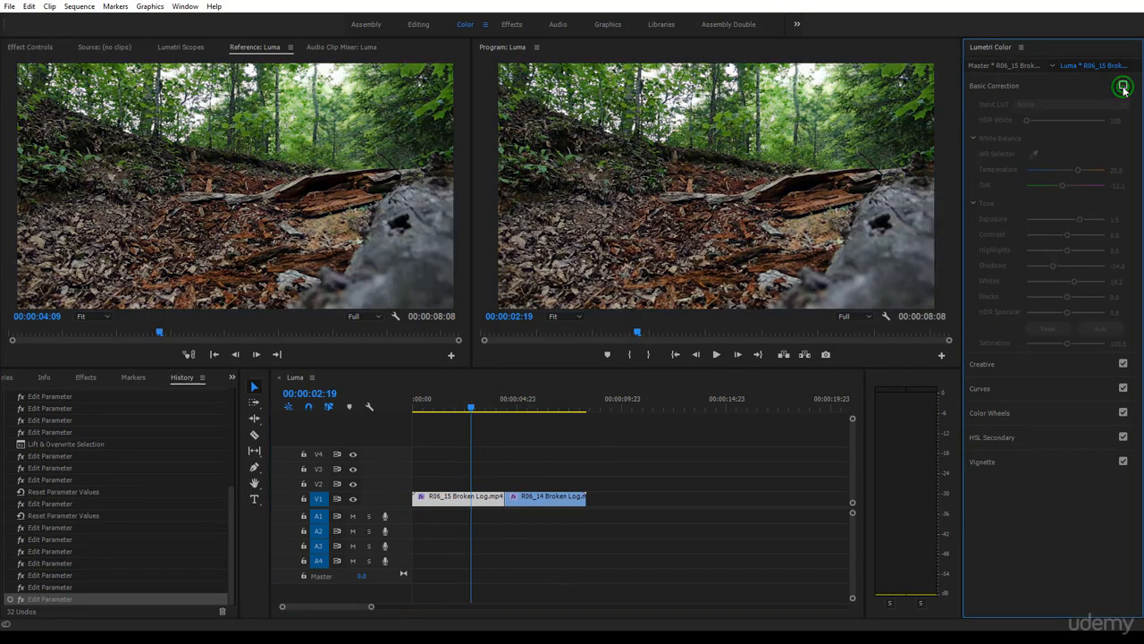
pyautogui.click(1122, 86)
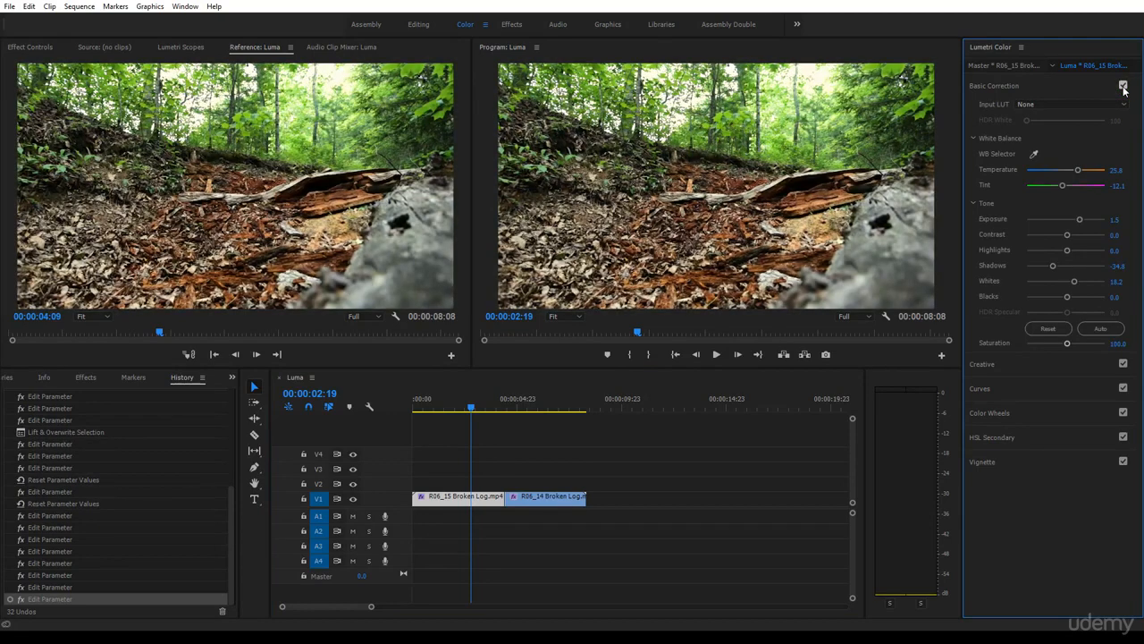
pyautogui.moveTo(472, 408); pyautogui.dragTo(540, 413)
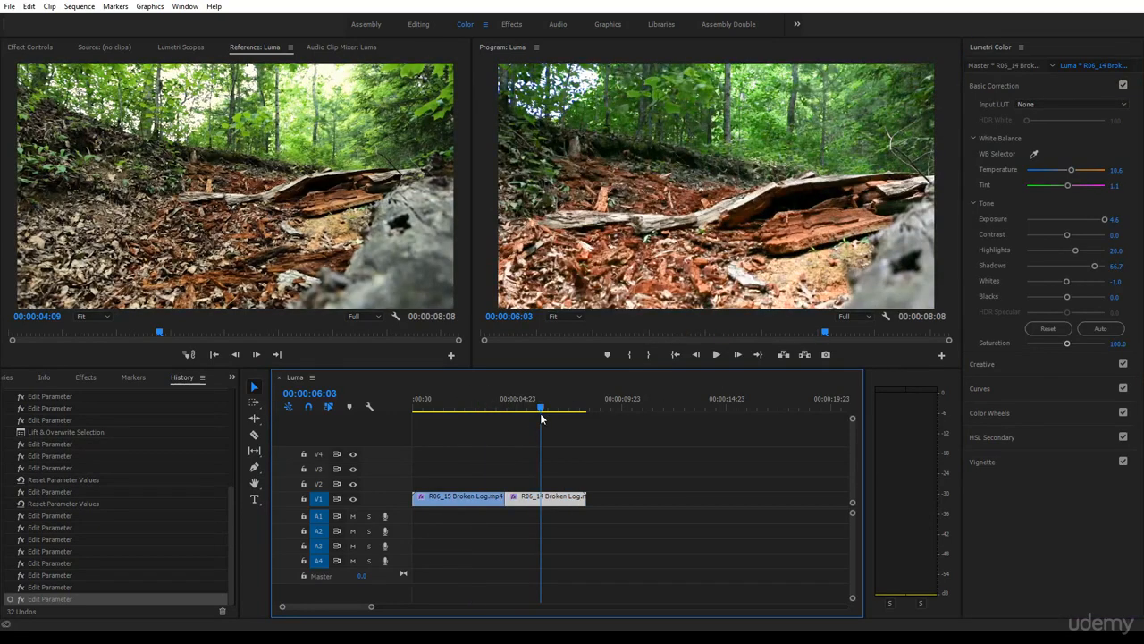
pyautogui.click(1122, 86)
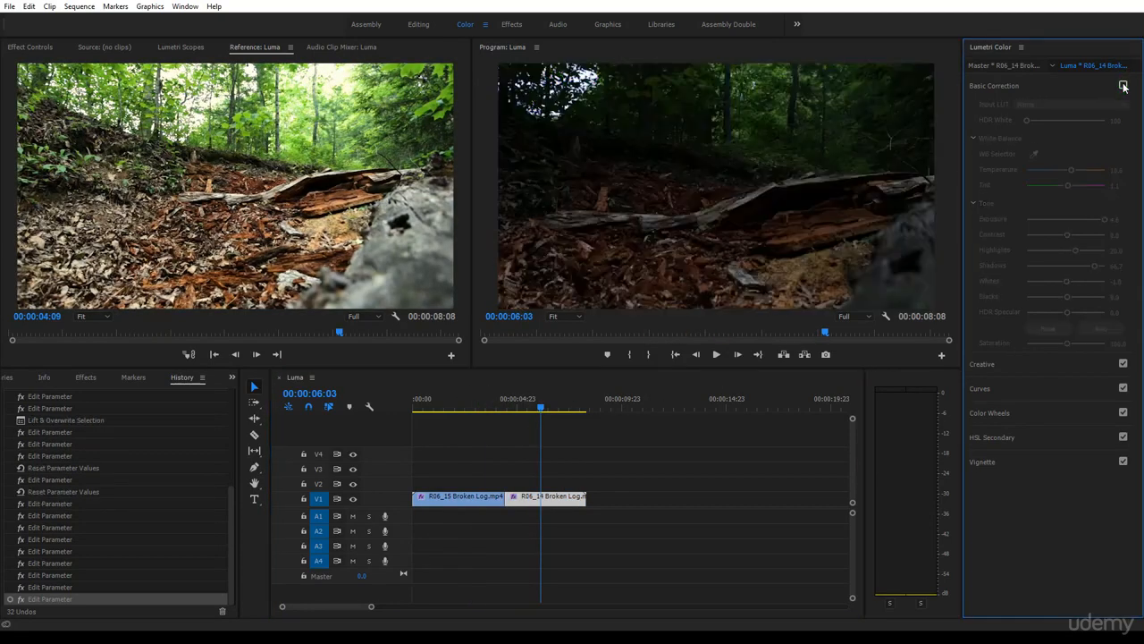
pyautogui.click(1123, 86)
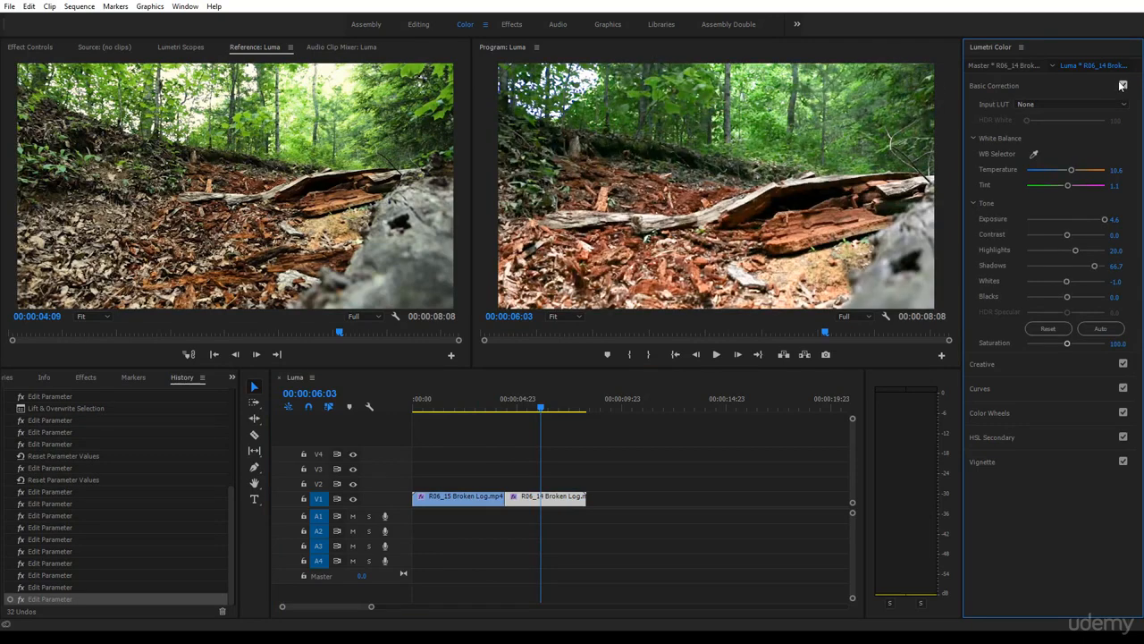